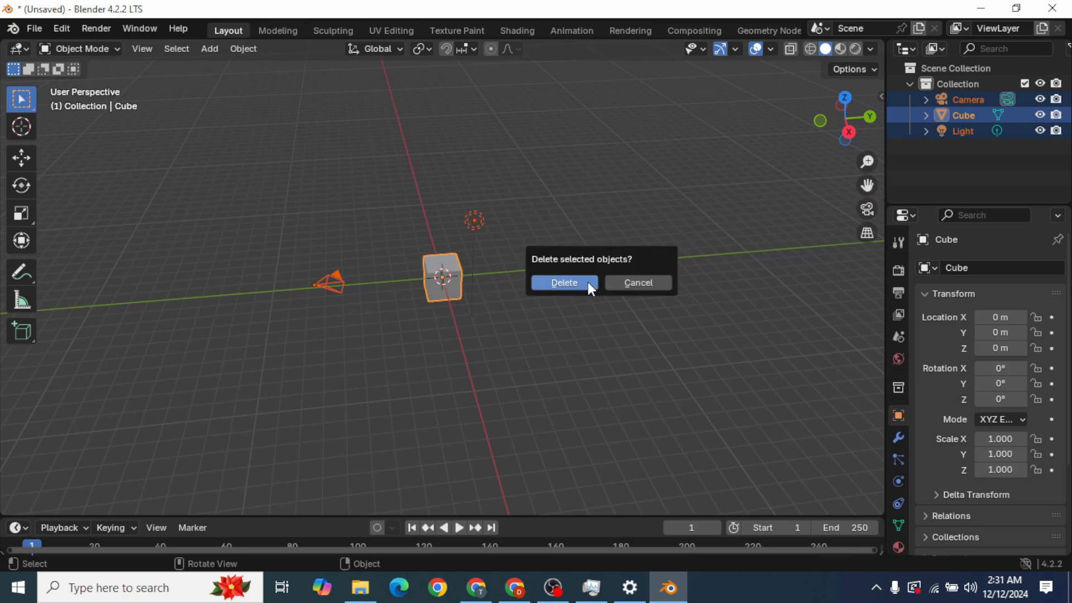
Step: Delete all the default scene objects and add a circle mesh at the origin
left_click(588, 283)
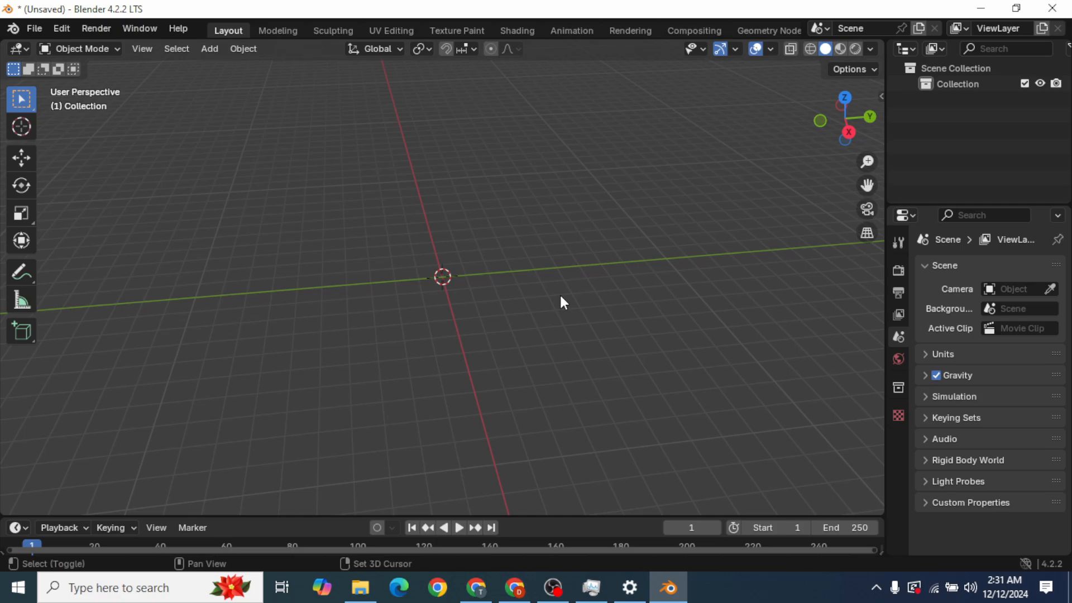
key("shift+a")
mouse_move(511, 263)
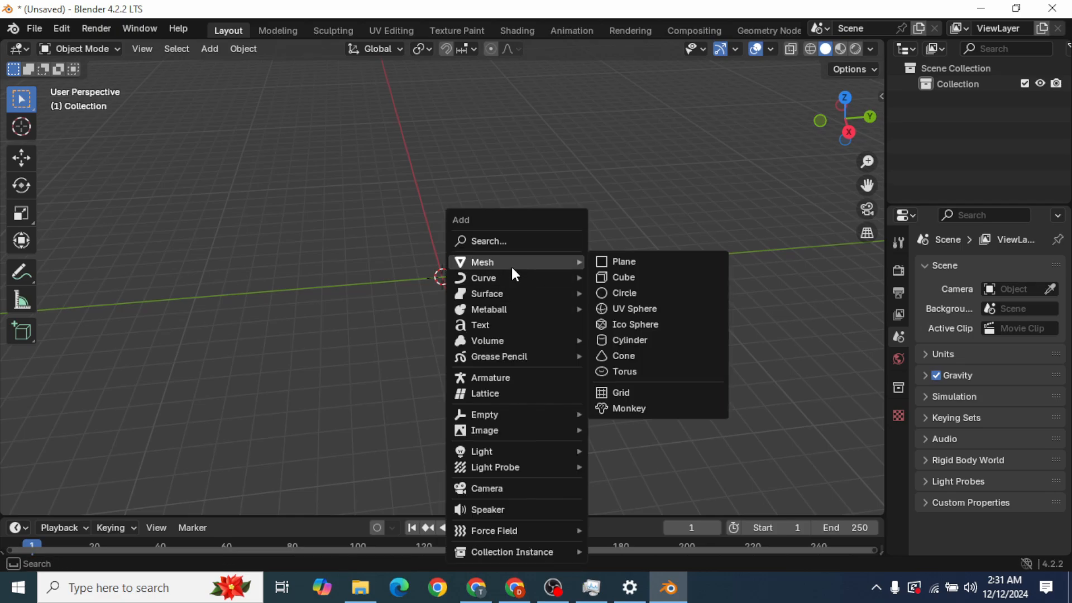
left_click(654, 293)
scroll(558, 303, "up", 4)
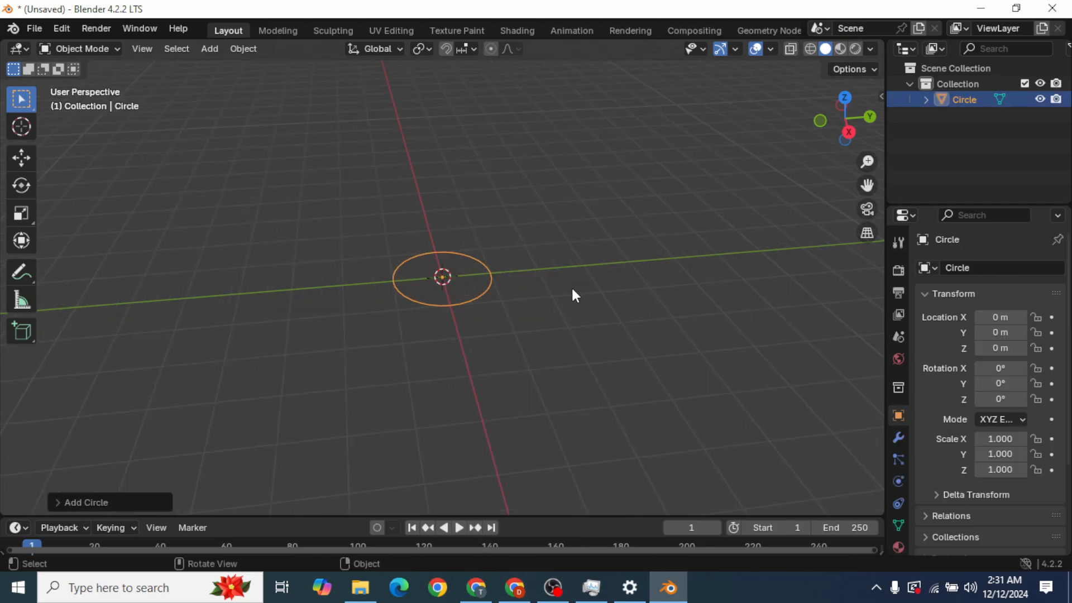
Step: Set the new circle's vertex count to 10 and switch to Edit Mode
middle_click_drag(575, 296, 601, 313)
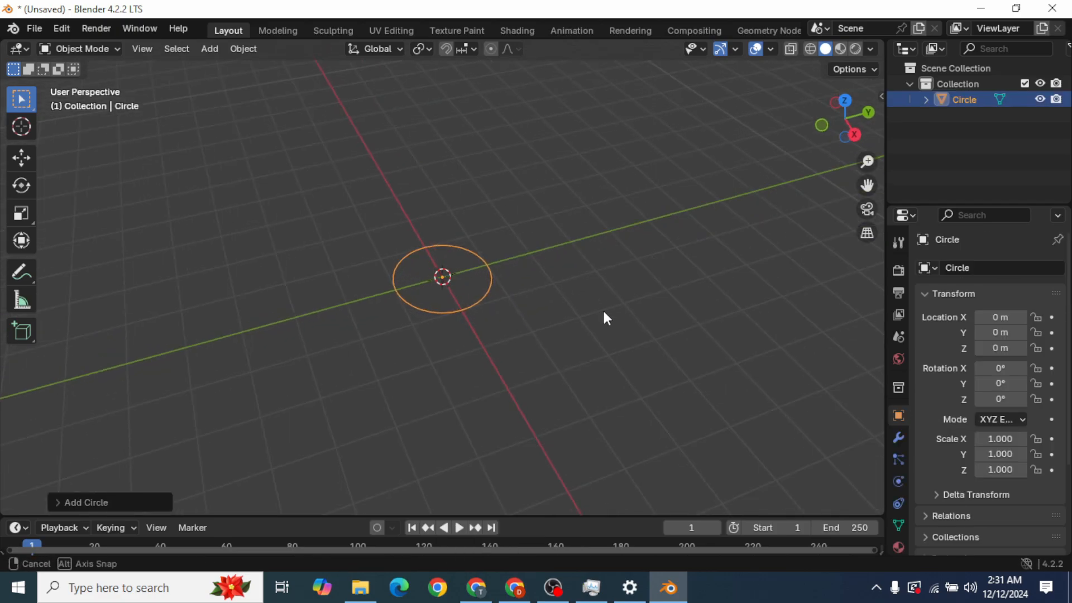
left_click(61, 502)
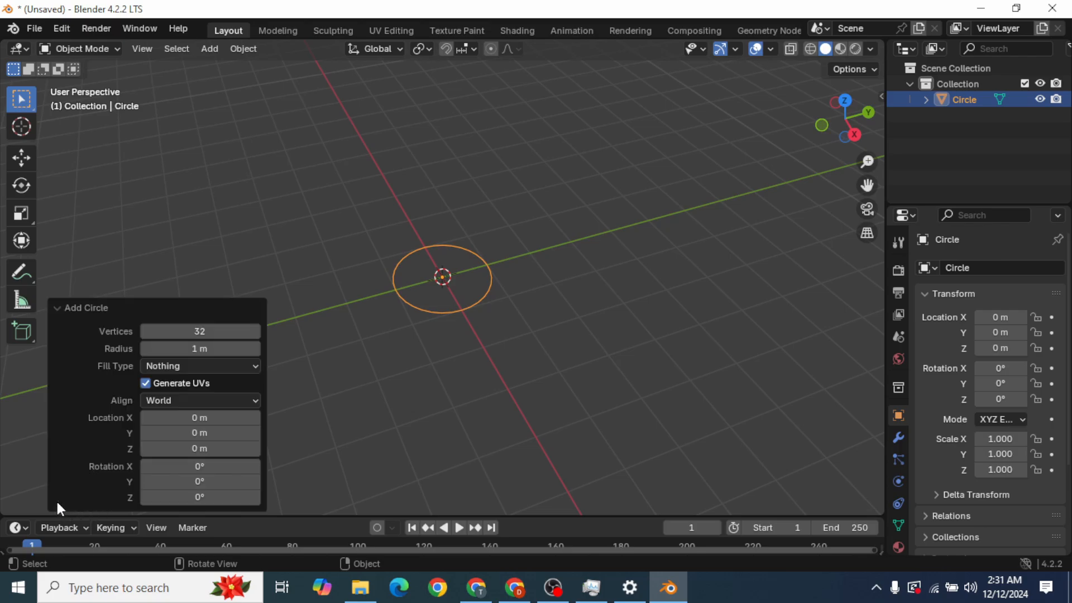
left_click(207, 333)
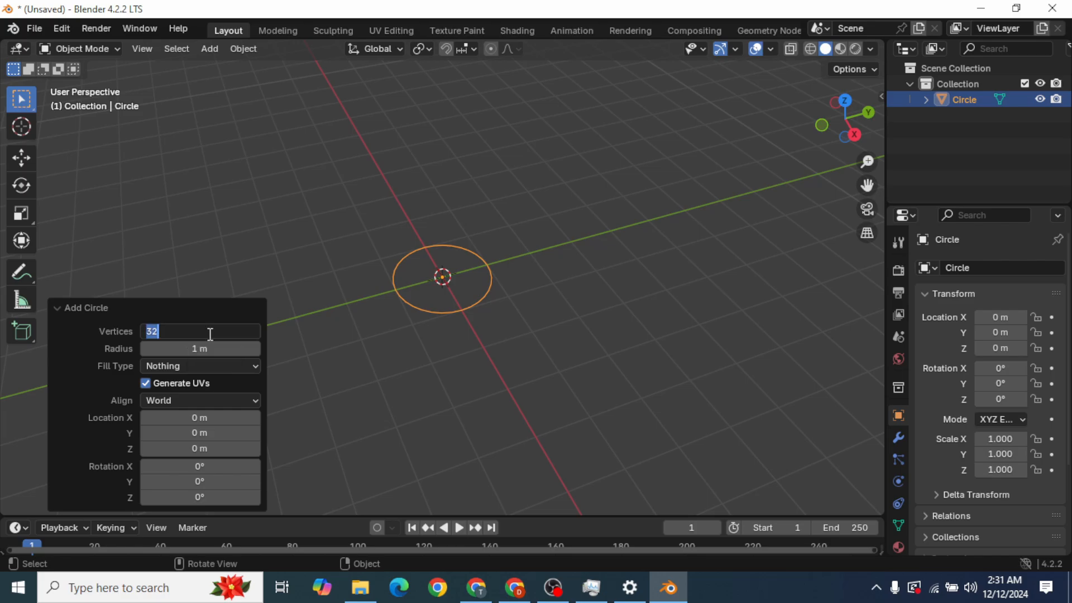
type("10")
key("Return")
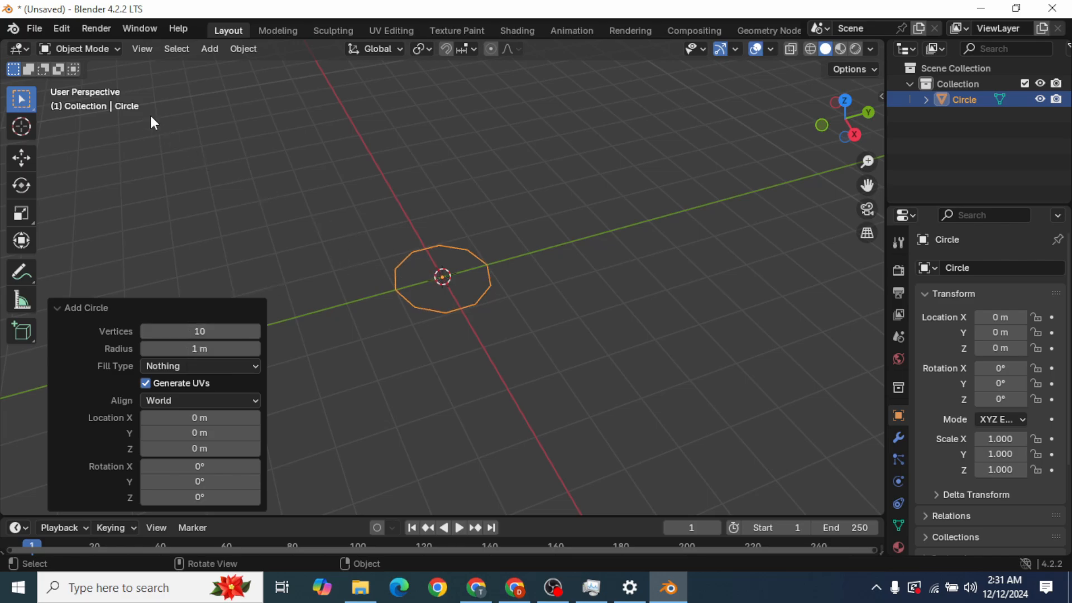
left_click(119, 47)
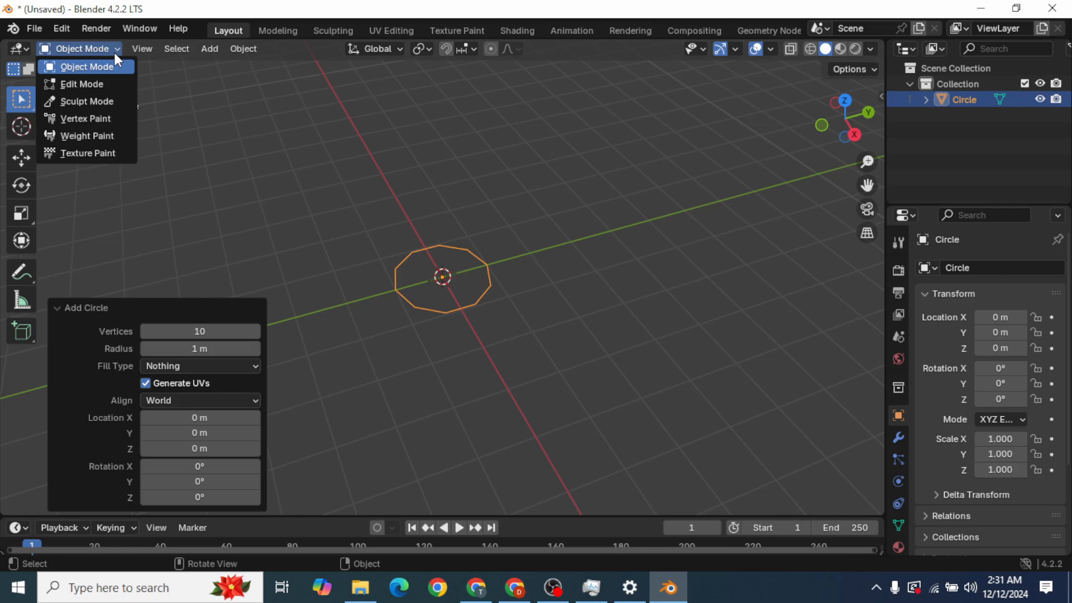
left_click(105, 84)
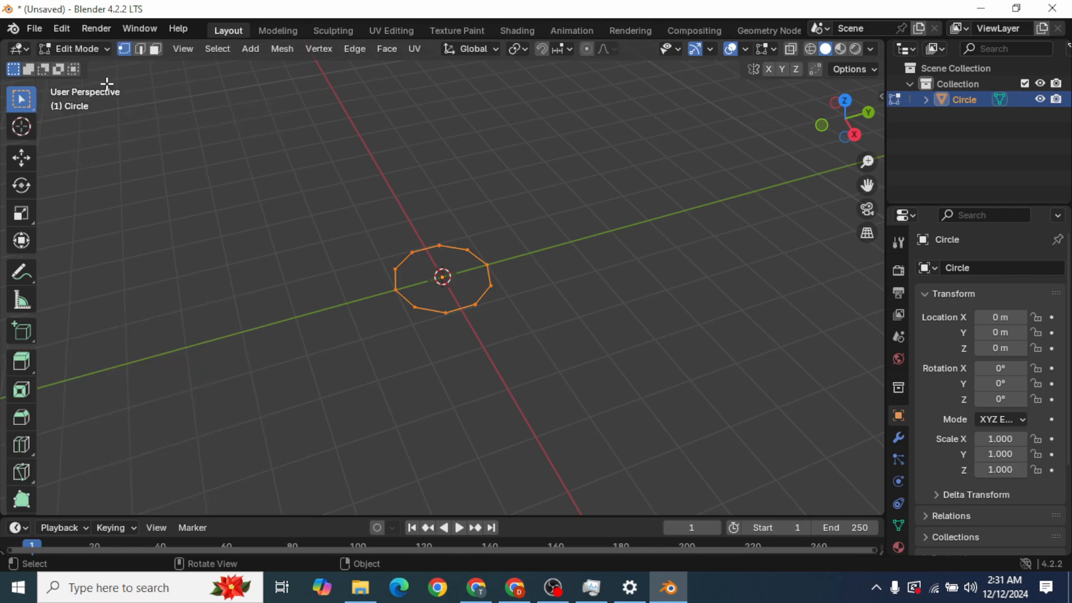
Step: Select every other vertex of the ten-sided circle individually
scroll(552, 237, "up", 3)
middle_click_drag(588, 244, 572, 283)
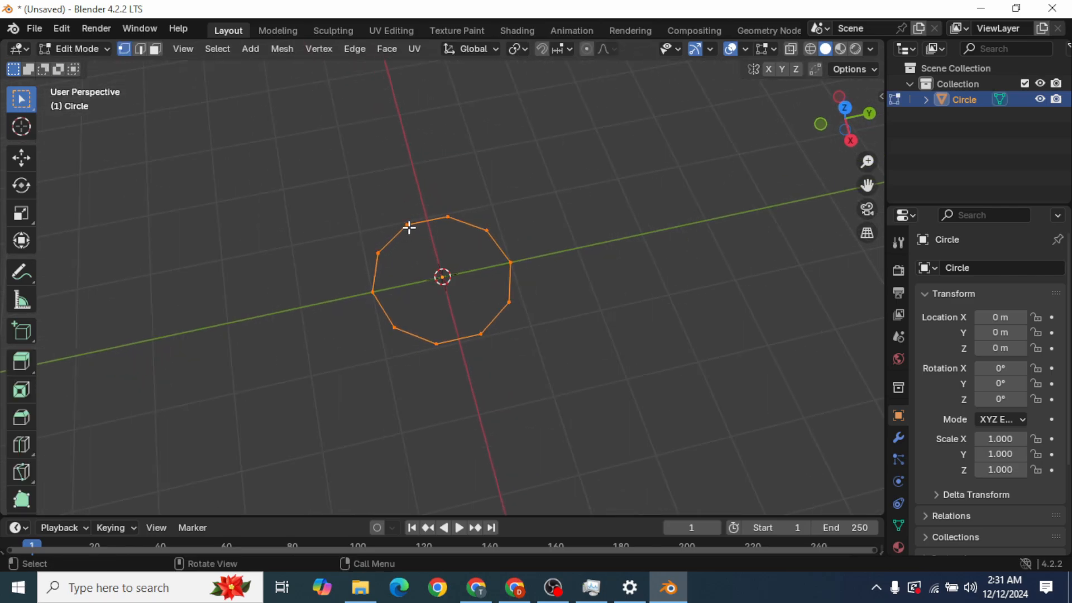
left_click(407, 226)
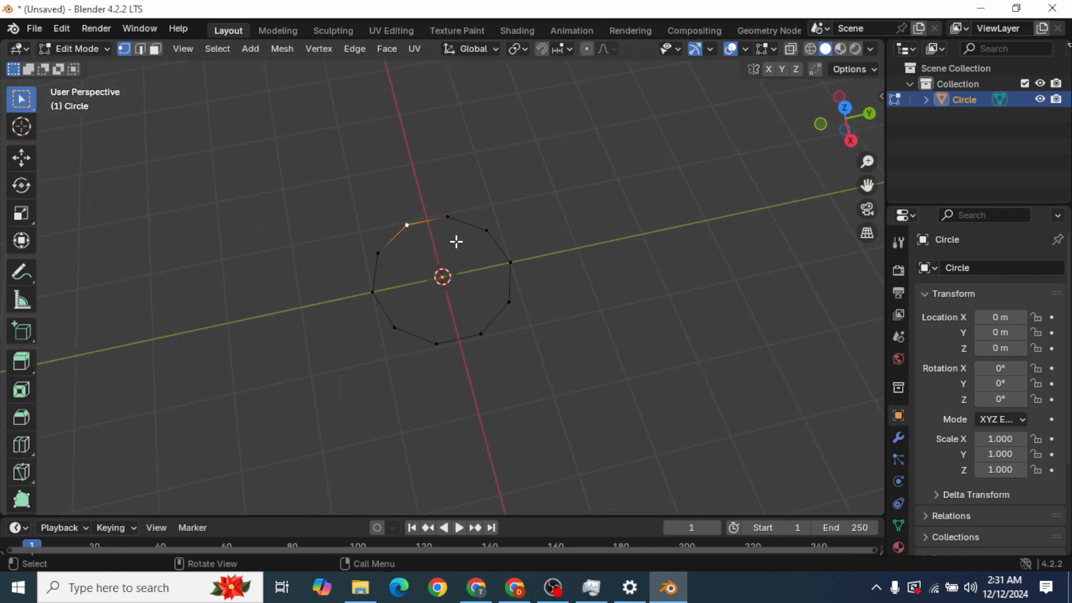
left_click(486, 231, "shift")
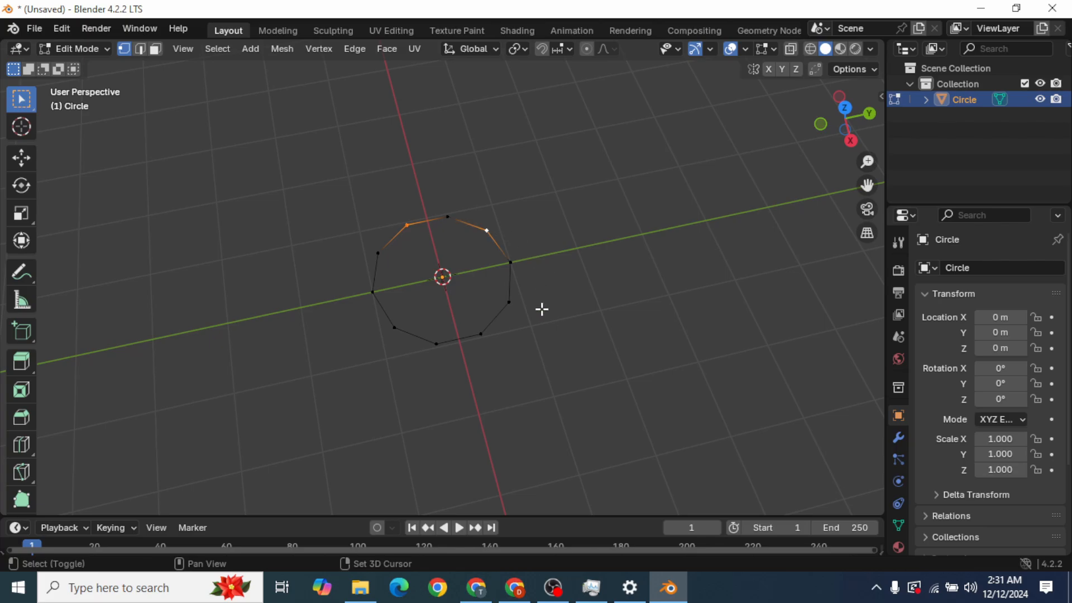
left_click(507, 305, "shift")
left_click(437, 344, "shift")
left_click(373, 292, "shift")
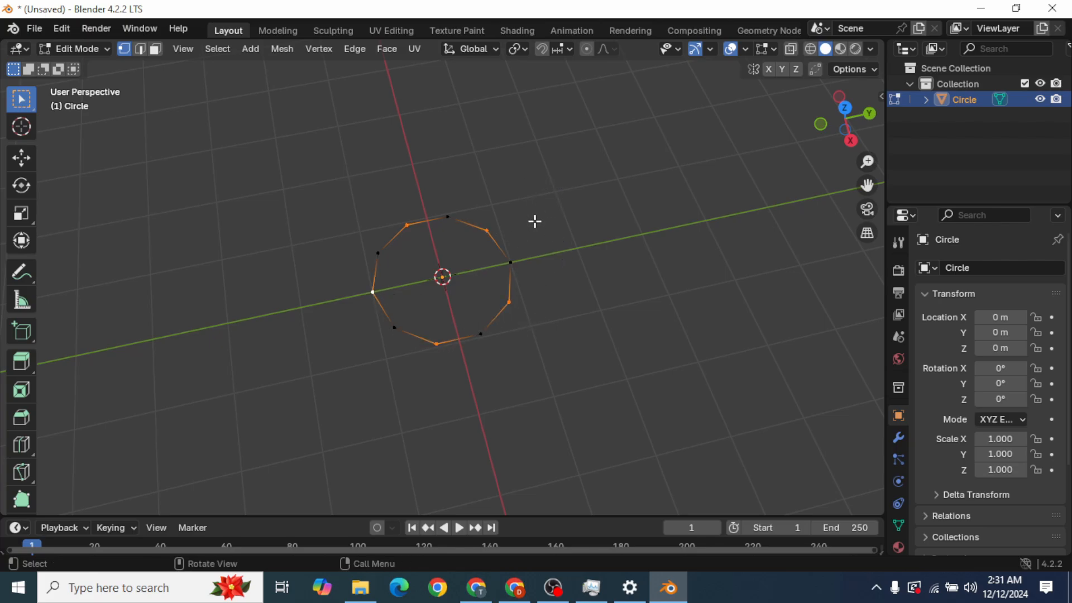
Step: Select all vertices of the circle and apply Checker Deselect so every other vertex stays selected
left_click_drag(586, 172, 278, 495)
left_click(218, 48)
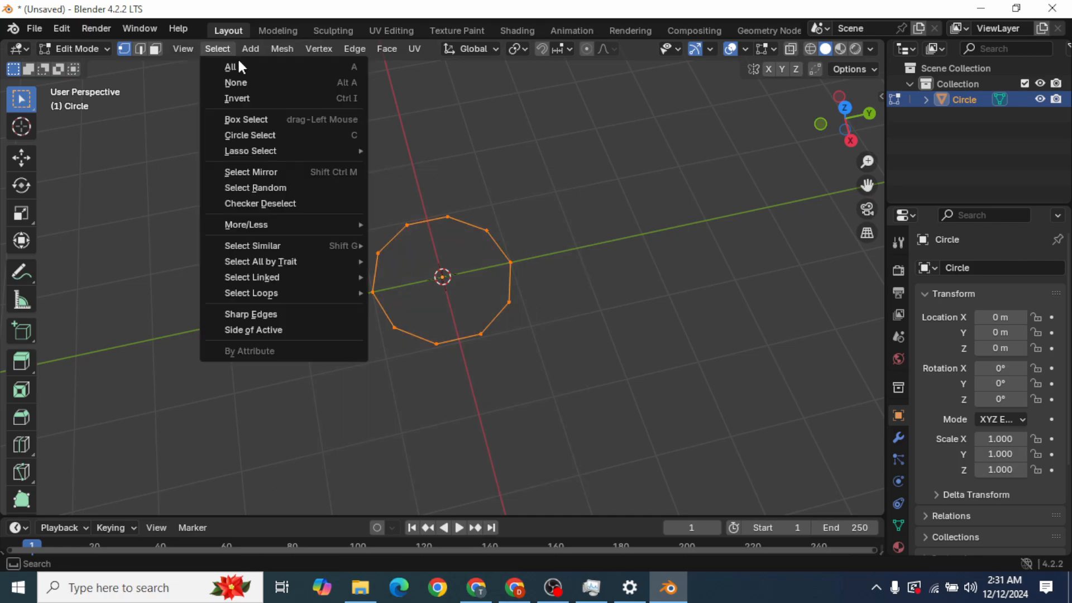
left_click(299, 204)
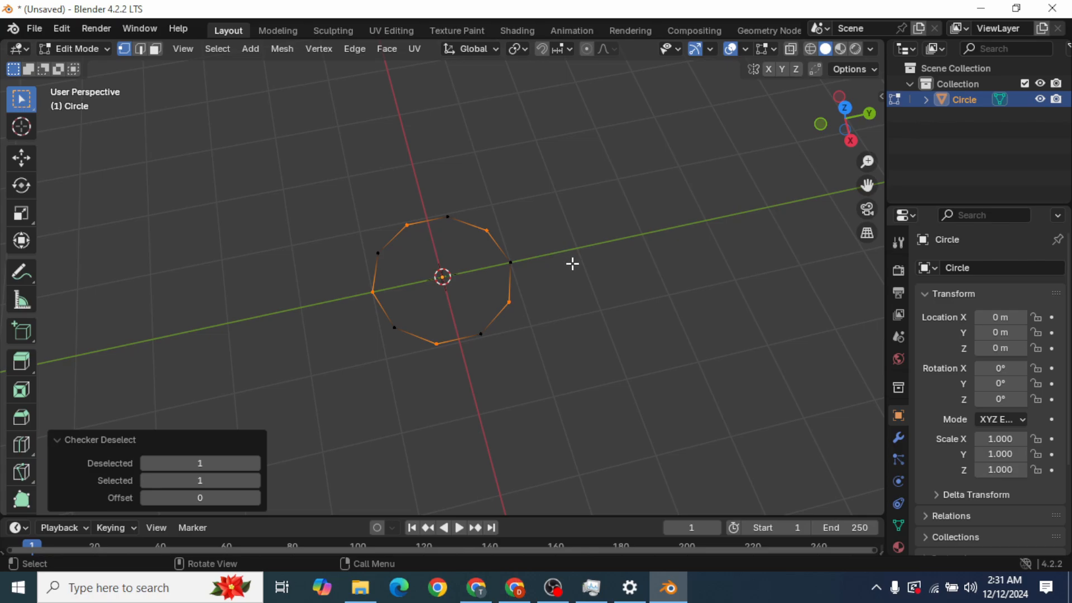
Step: Scale the alternating selected vertices inward to about 0.355 to form a five-pointed star outline
middle_click_drag(572, 264, 566, 304)
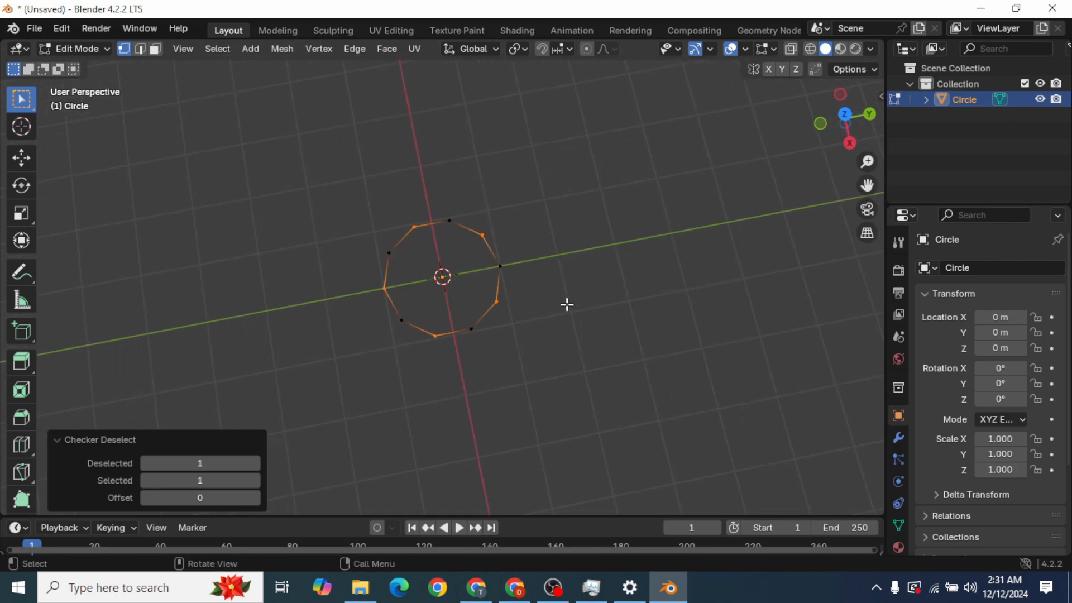
scroll(574, 300, "up", 3)
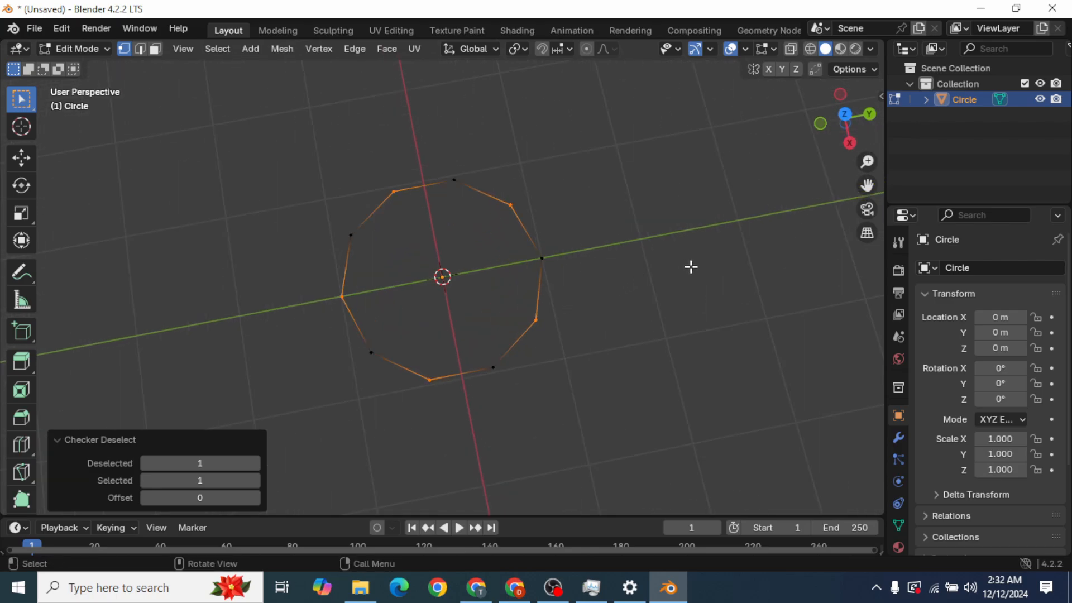
key("s")
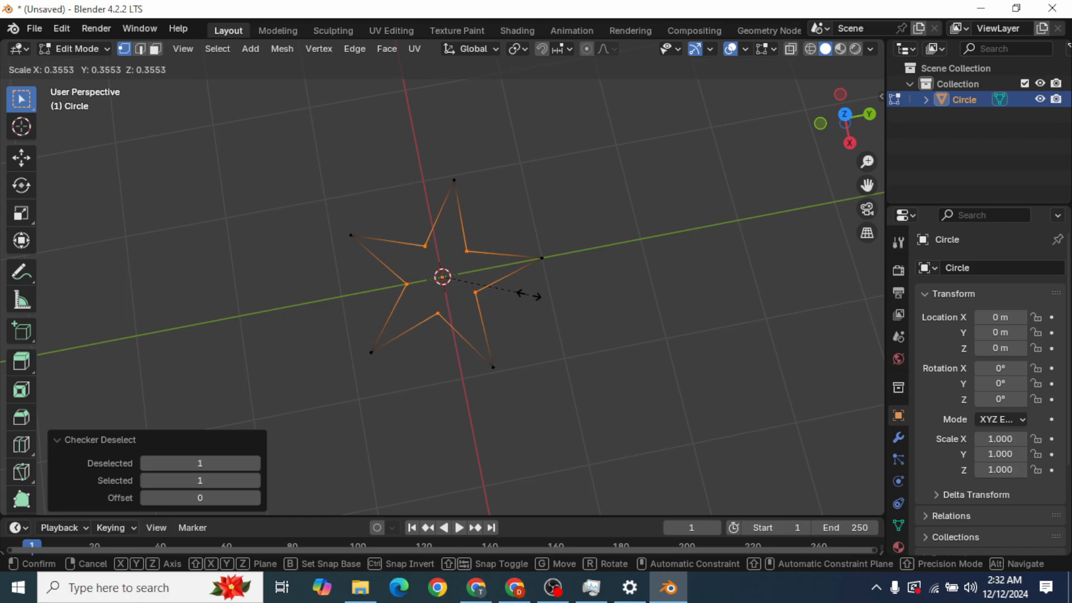
left_click(529, 296)
Step: Select all vertices of the star outline and fill them with a single face
middle_click_drag(528, 294, 547, 243)
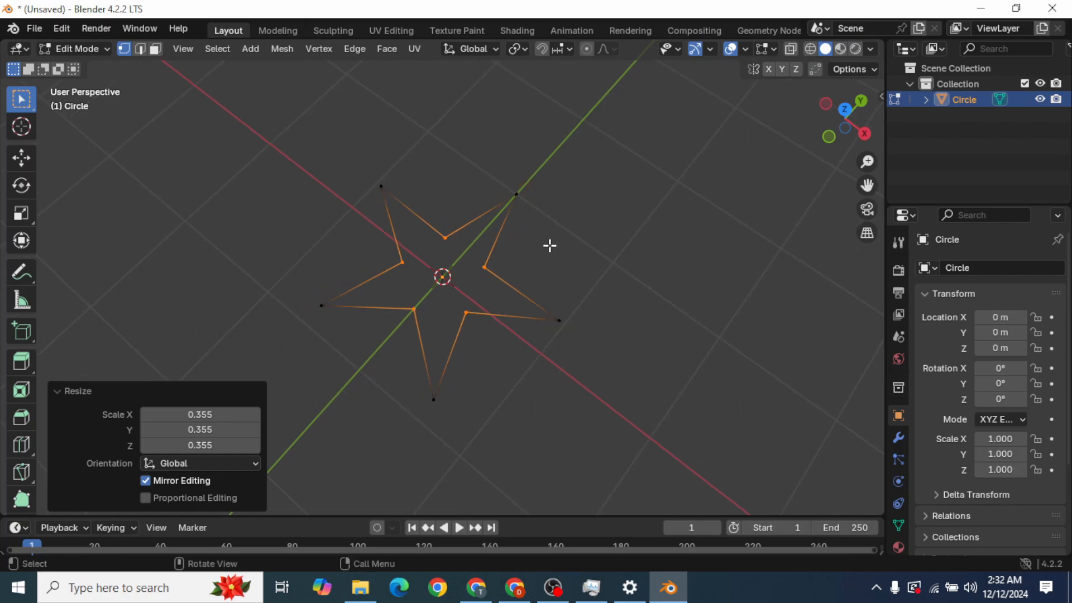
middle_click_drag(610, 256, 531, 259)
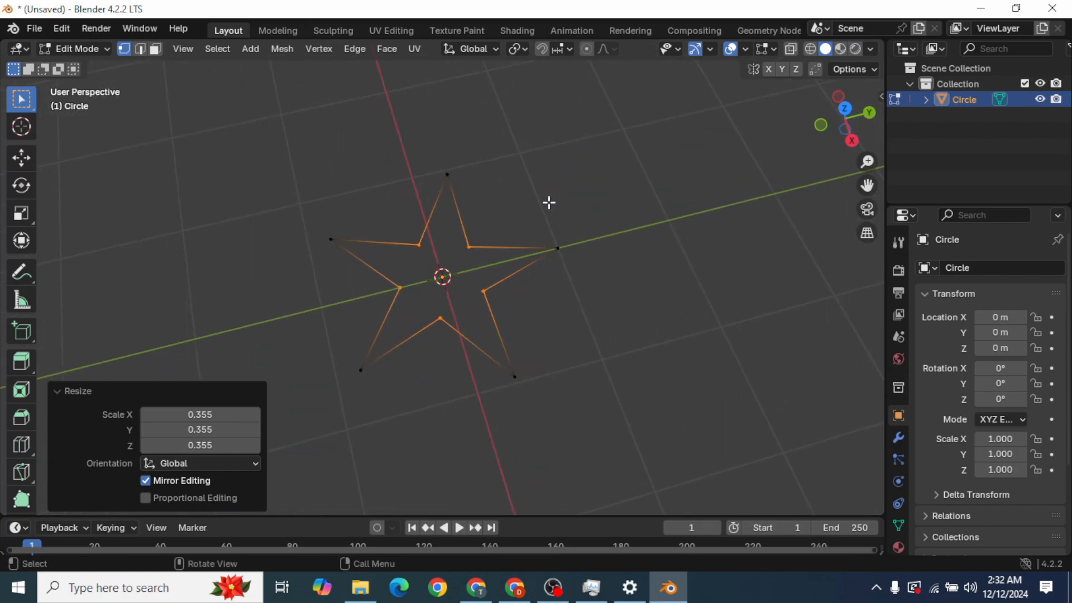
left_click_drag(647, 146, 323, 423)
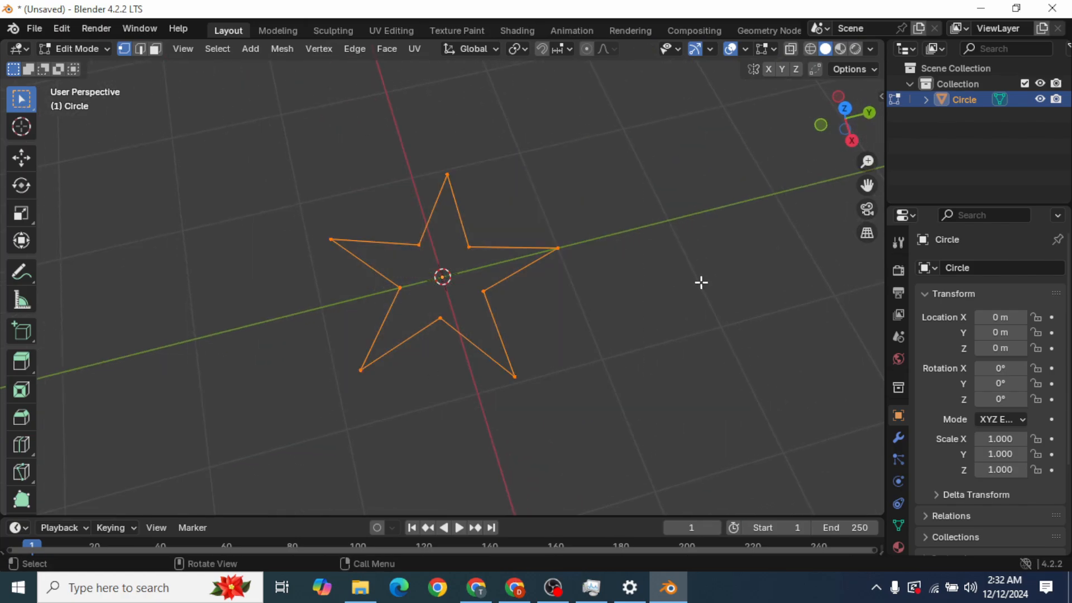
key("f")
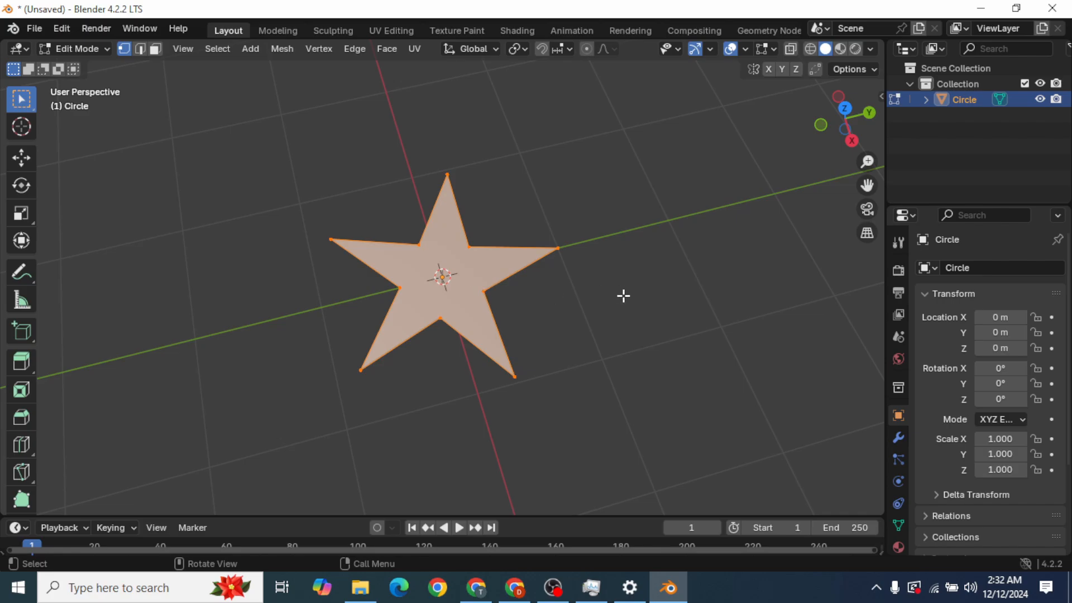
Step: Switch to face selection and apply Poke Faces to the star's face
middle_click_drag(622, 294, 524, 323)
middle_click_drag(642, 287, 595, 272)
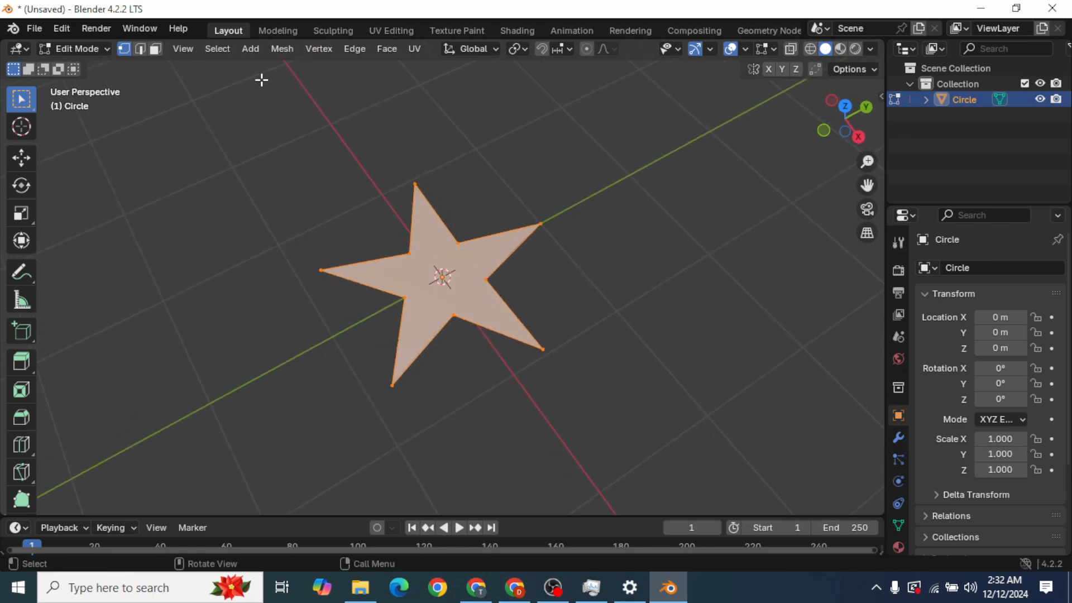
left_click(155, 48)
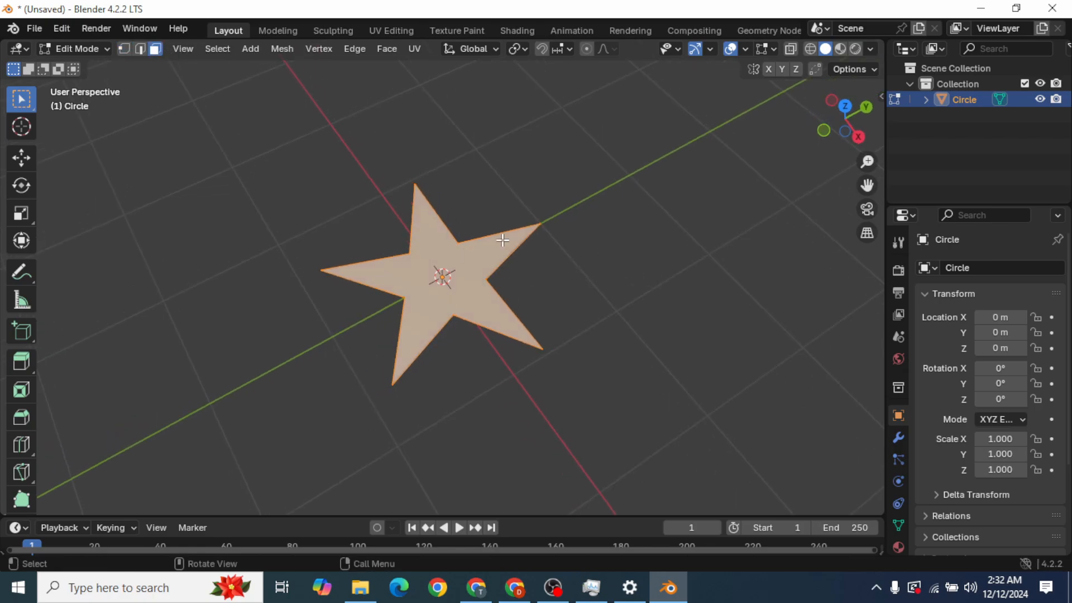
right_click(430, 269)
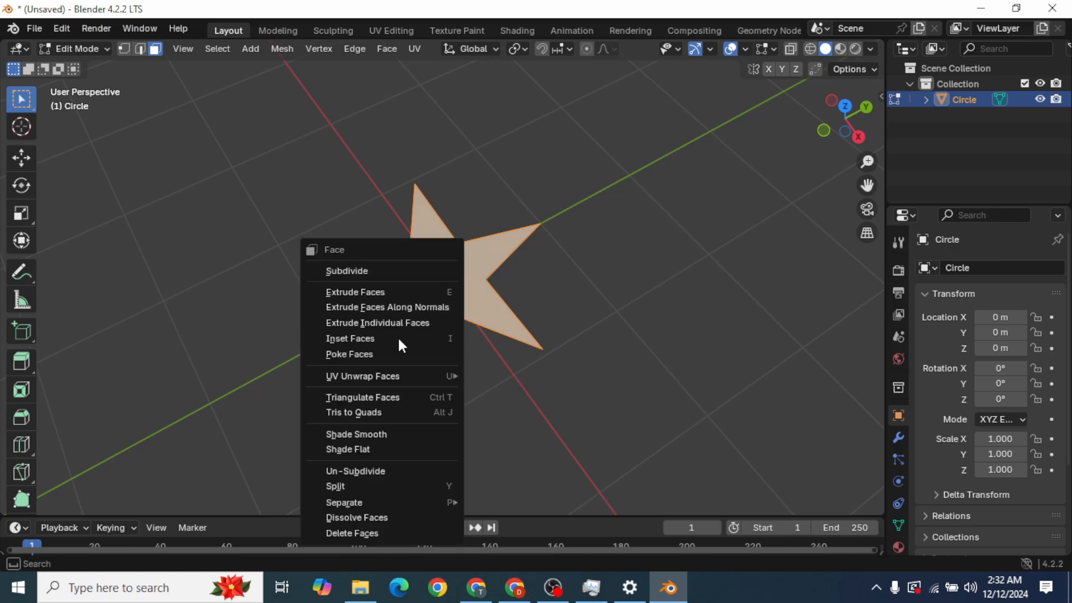
left_click(397, 354)
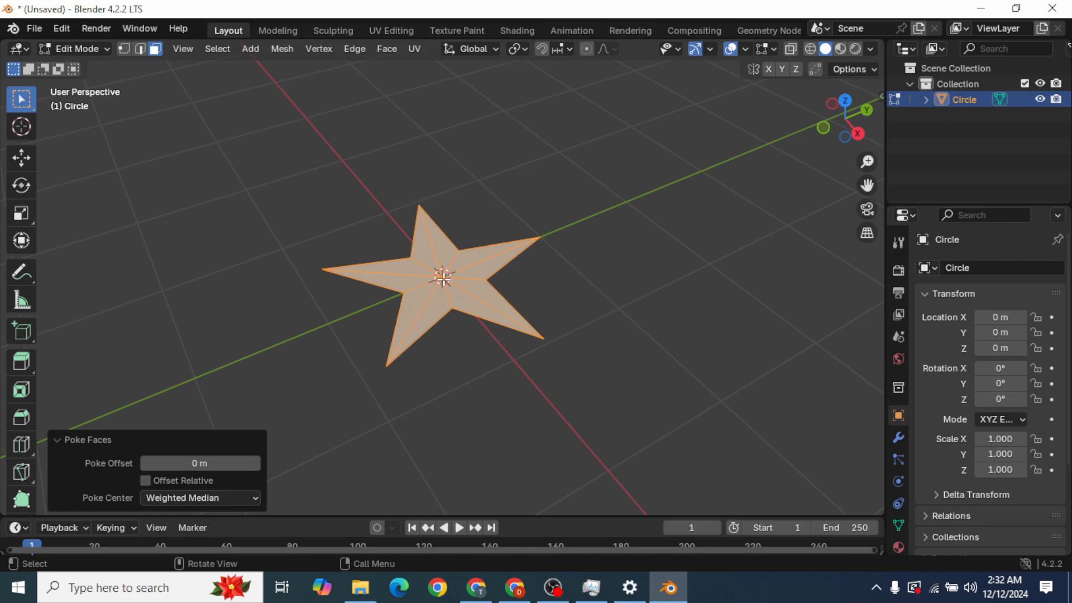
Step: Select the star's centre vertex in vertex selection mode and raise it about 0.308 m along Z from the front view
middle_click_drag(589, 299, 589, 286)
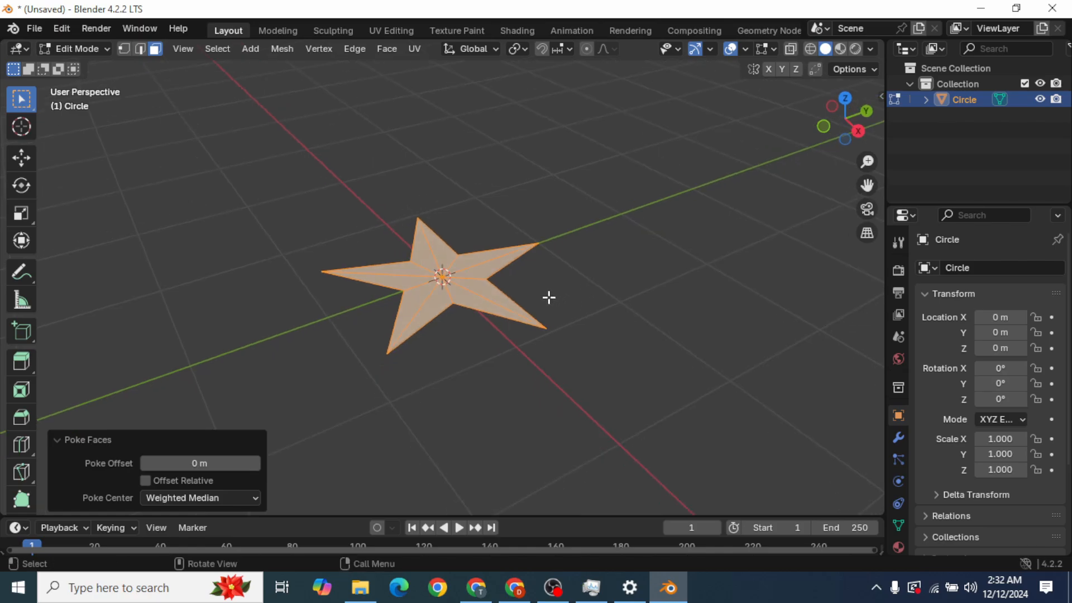
left_click(126, 48)
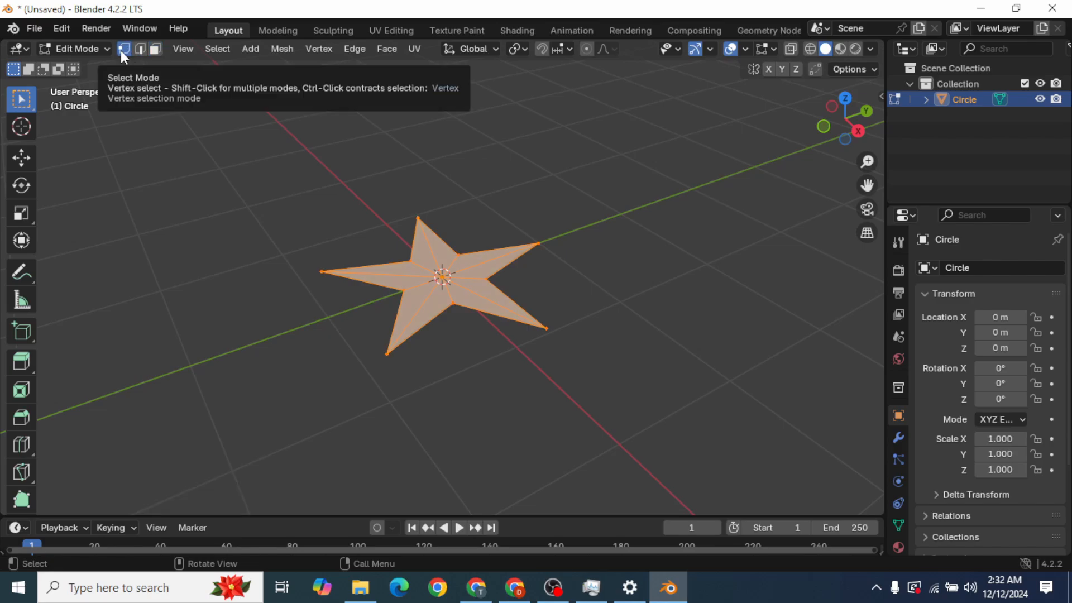
left_click(442, 278)
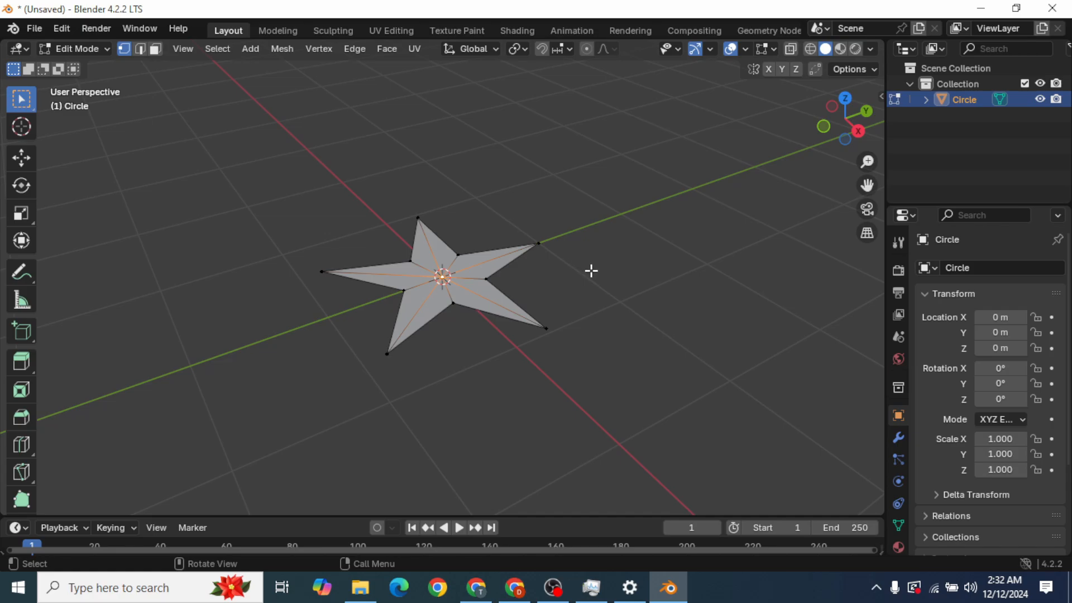
key("KP_1")
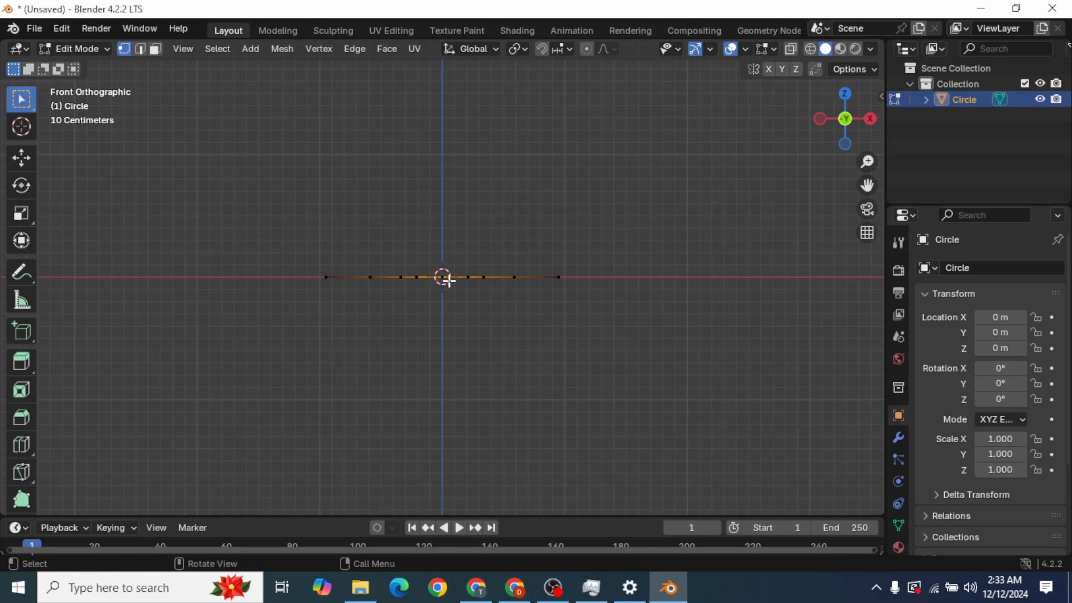
key("g")
key("z")
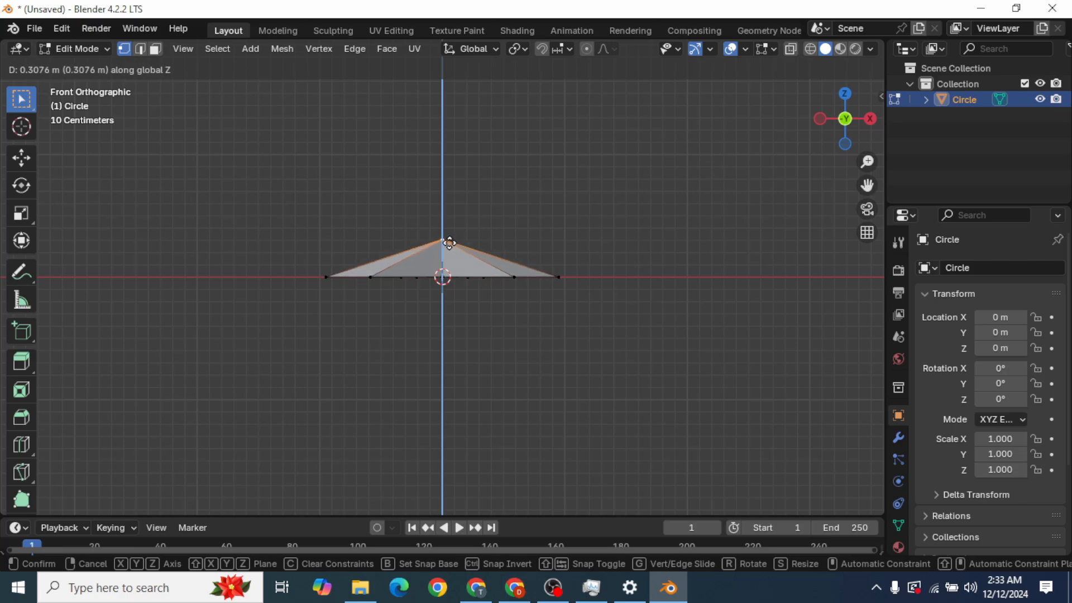
left_click(449, 242)
Step: Return the raised star to Object Mode
middle_click_drag(586, 237, 537, 285)
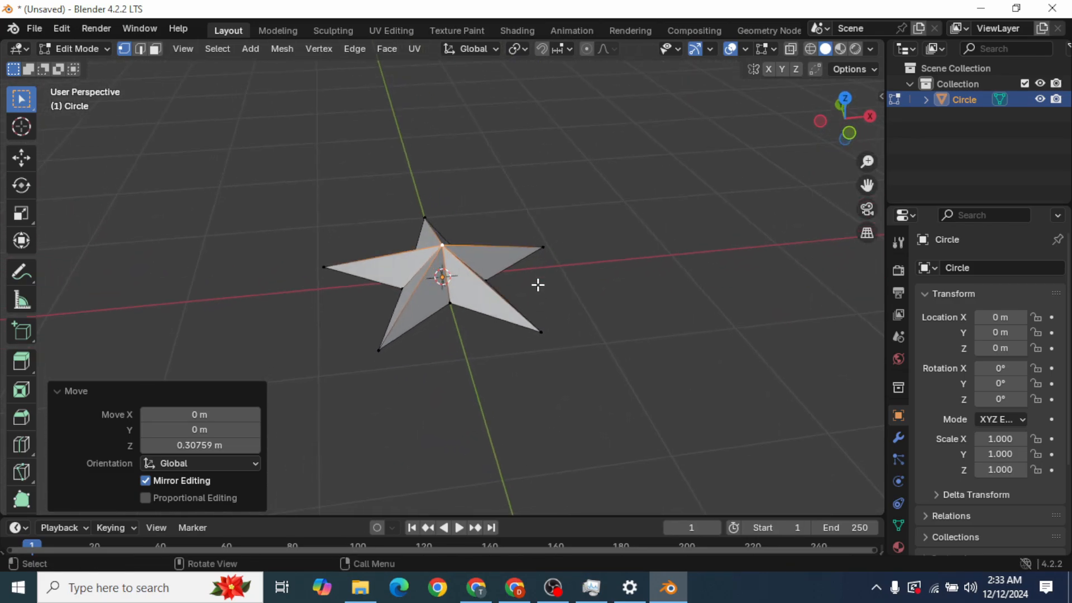
middle_click_drag(460, 268, 507, 254)
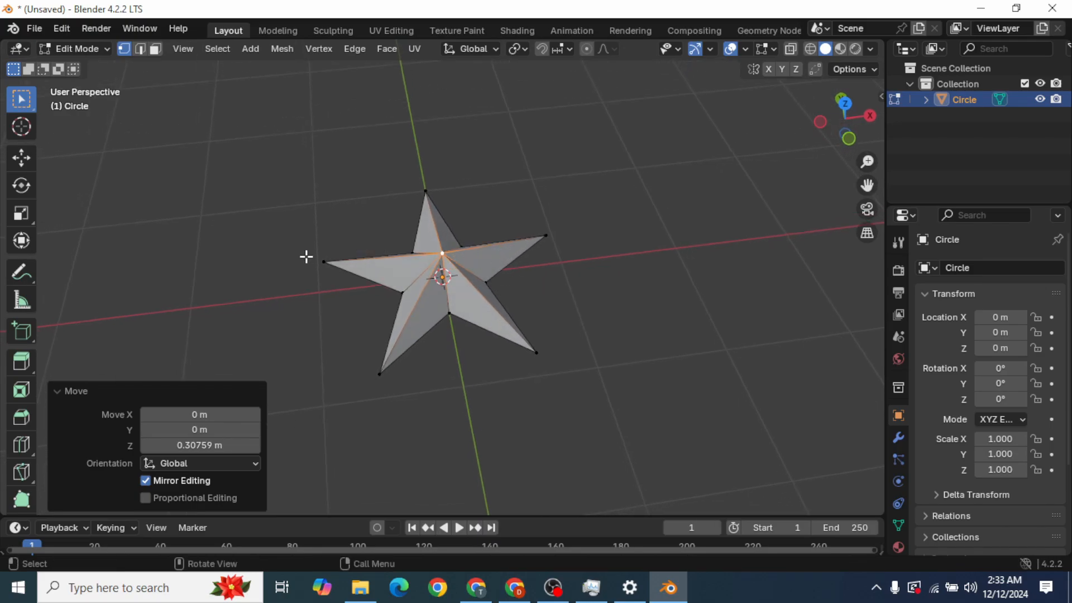
left_click(332, 232)
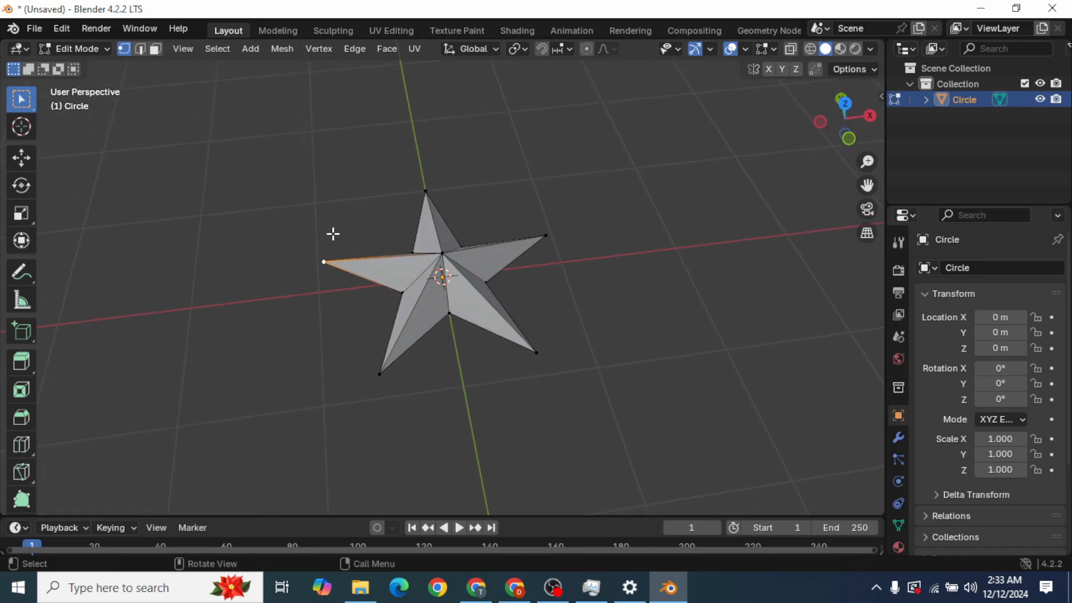
left_click(102, 48)
left_click(98, 64)
middle_click_drag(595, 202, 580, 287)
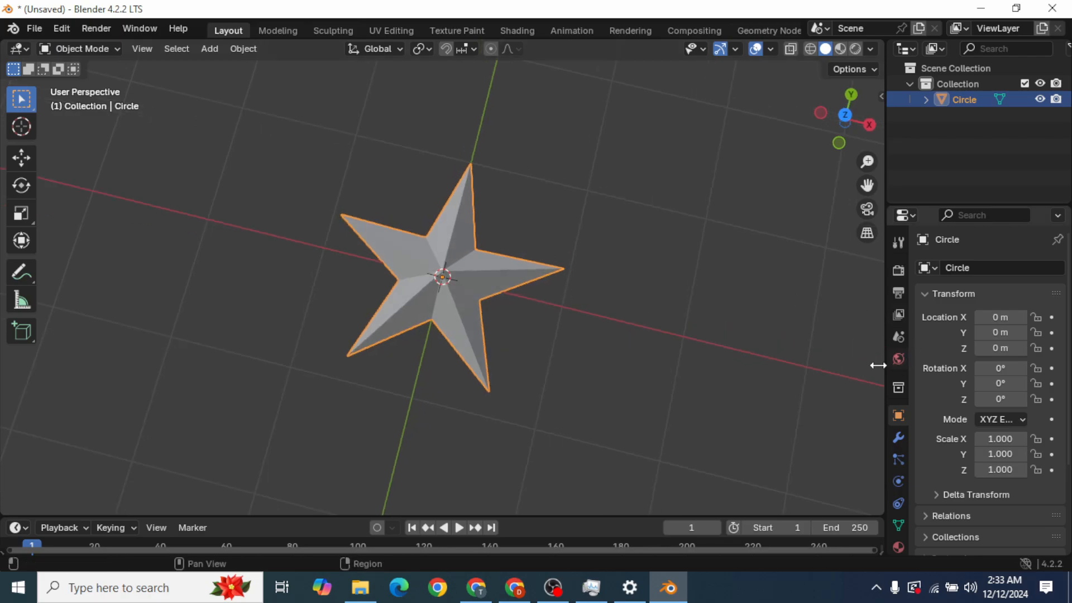
Step: Add a Mirror modifier to the star and enable the Z axis in addition to X
left_click(898, 437)
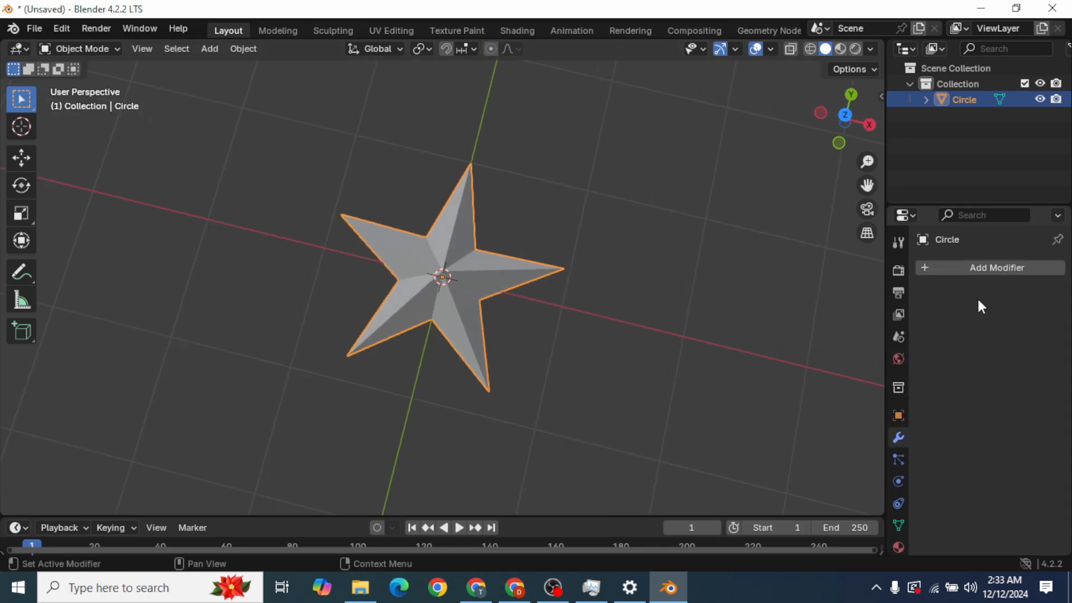
left_click(988, 267)
mouse_move(1003, 264)
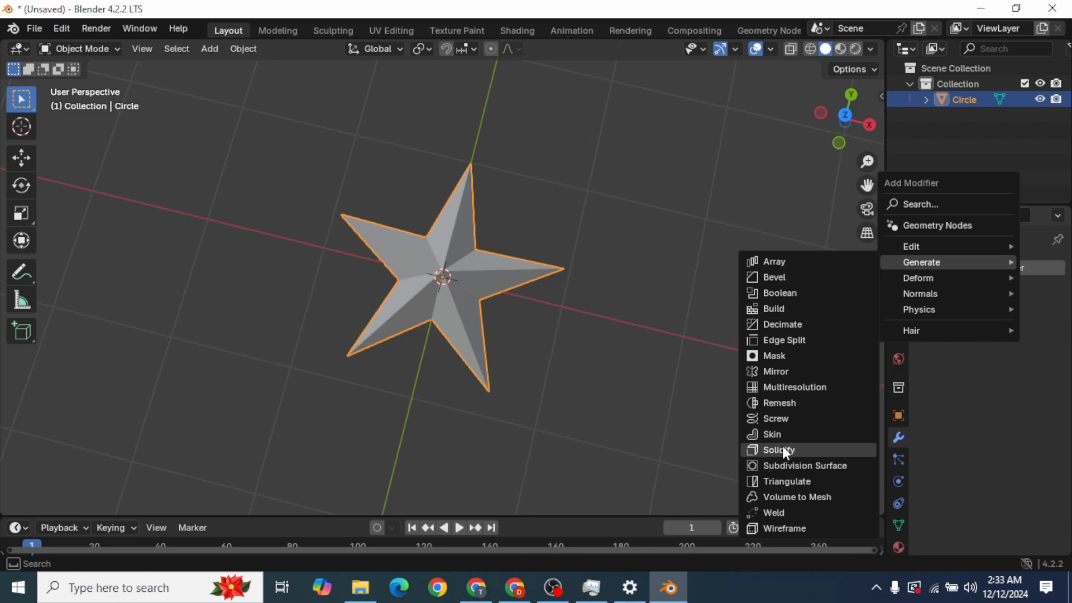
left_click(781, 372)
middle_click_drag(675, 372, 701, 220)
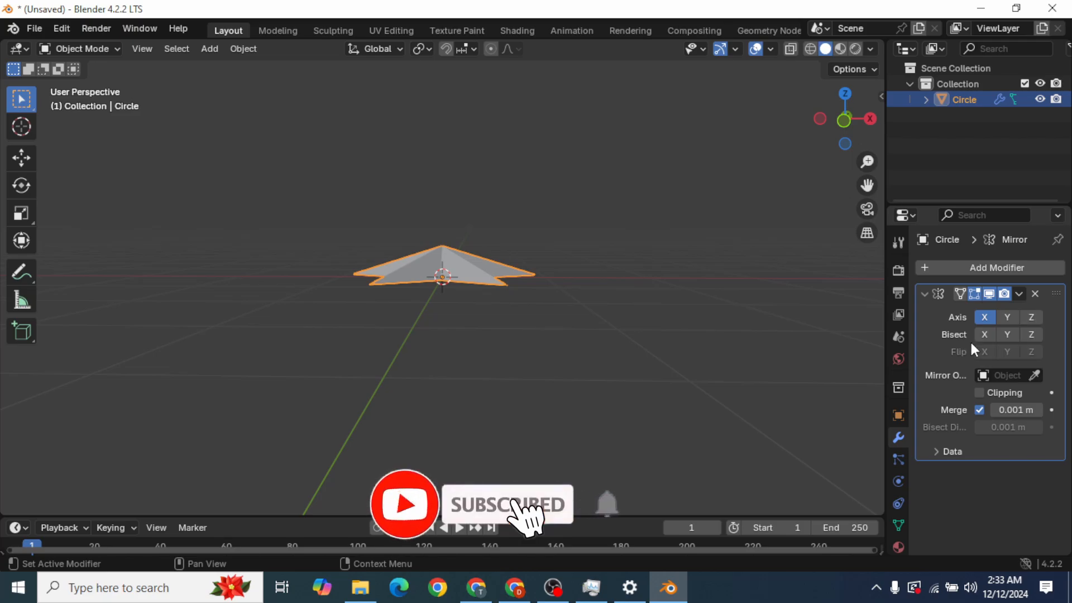
left_click(1030, 316)
middle_click_drag(595, 348, 582, 377)
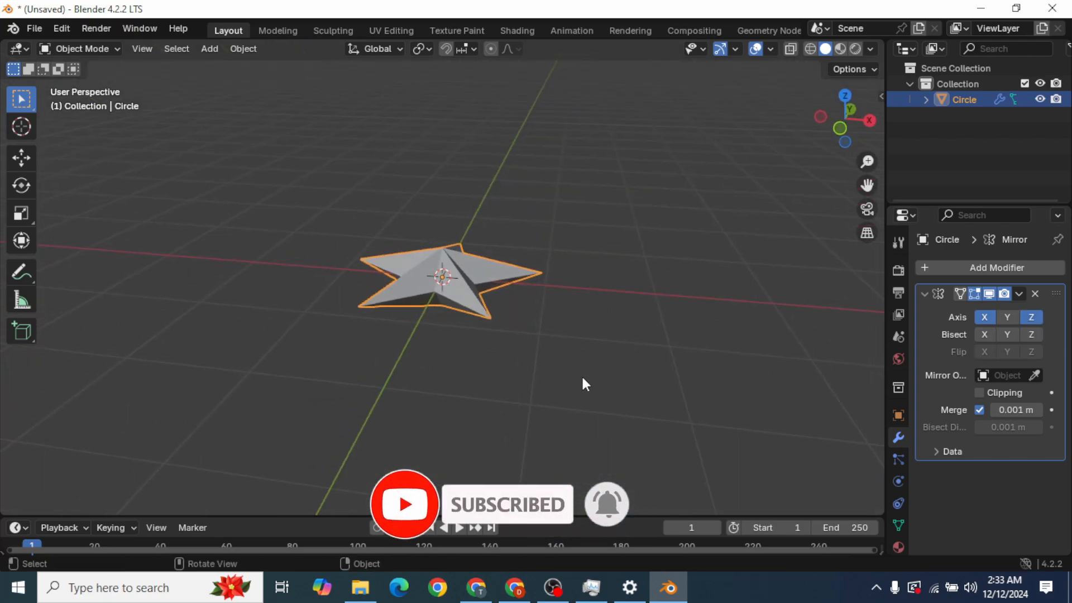
middle_click_drag(543, 345, 572, 265)
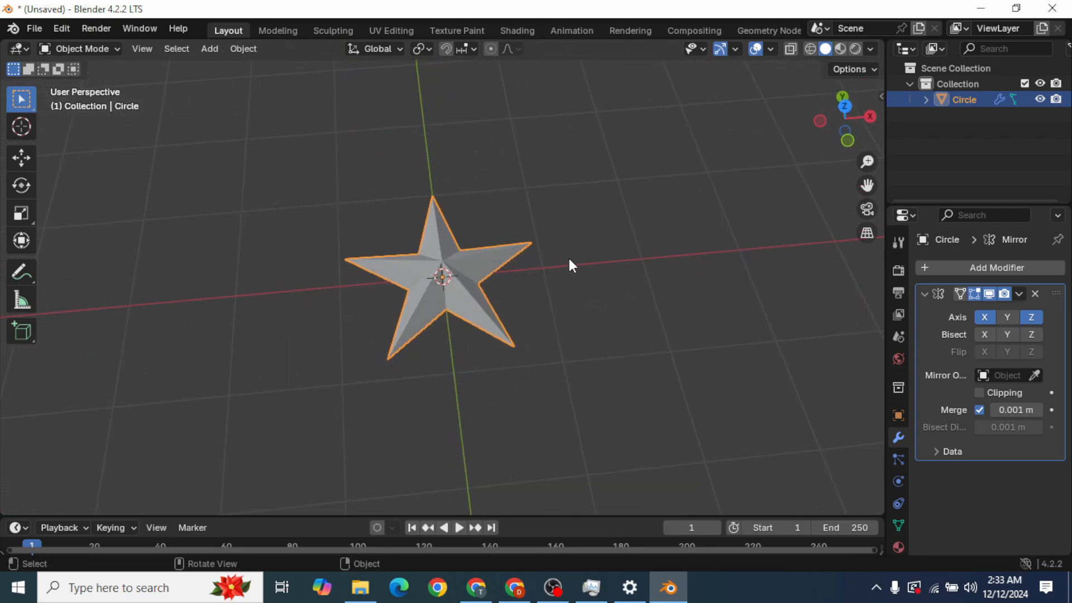
scroll(521, 334, "down", 4)
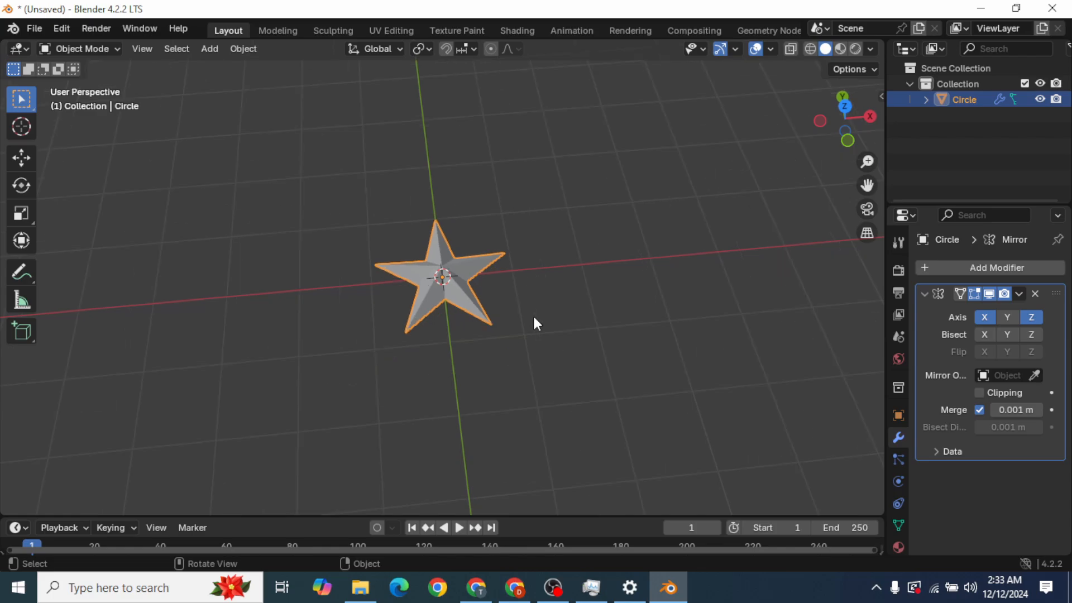
middle_click_drag(507, 321, 494, 304)
scroll(494, 303, "up", 2)
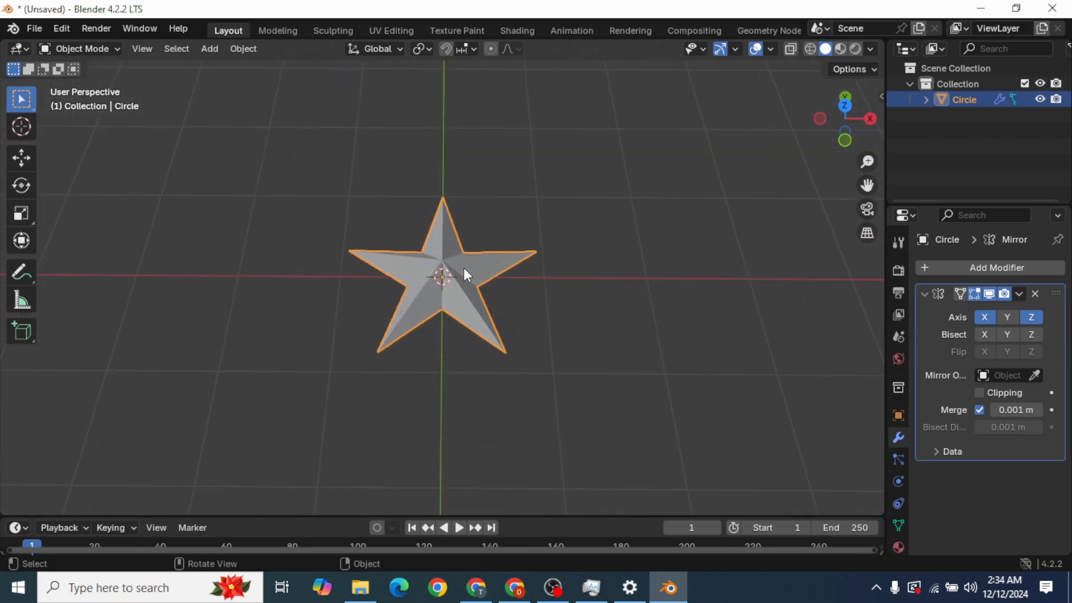
middle_click_drag(465, 269, 476, 313)
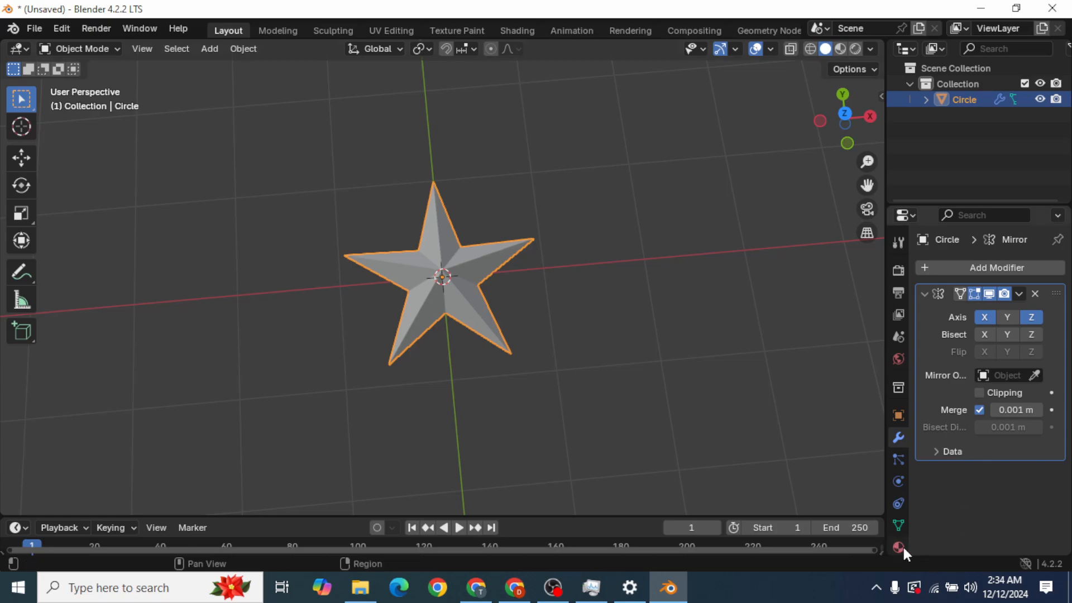
Step: Give the star a new material with a red base color and switch the viewport to Material Preview shading
left_click(897, 547)
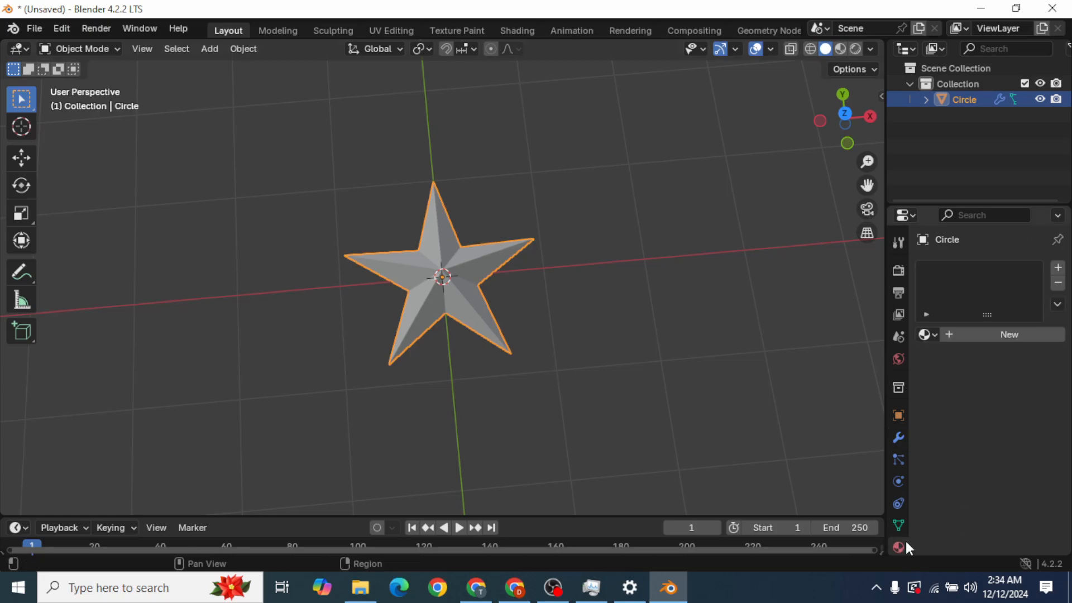
left_click(1006, 336)
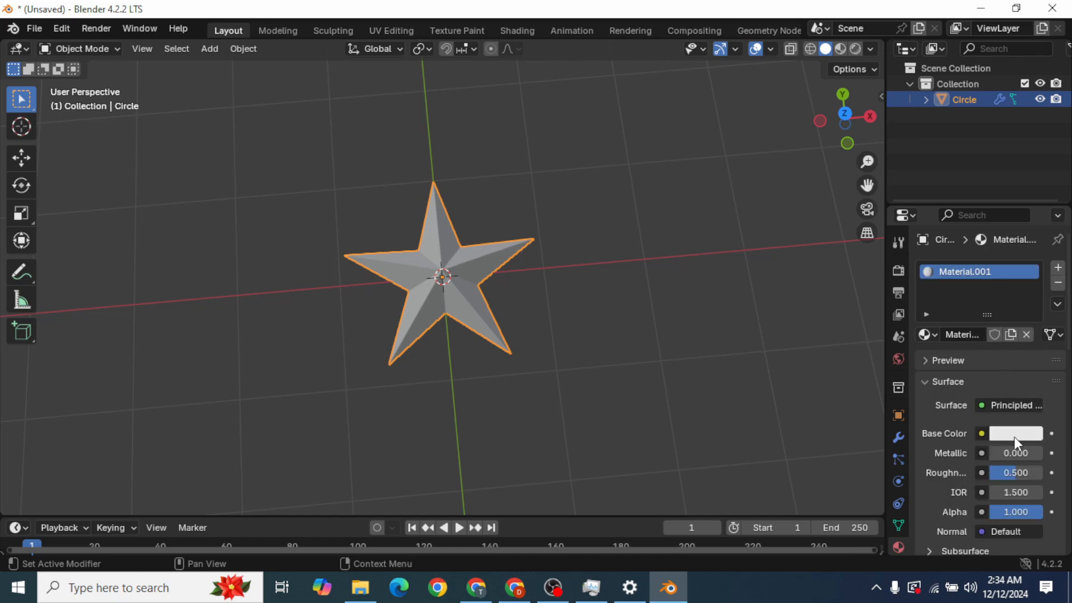
left_click(1014, 435)
mouse_move(961, 301)
left_mouse_down()
mouse_move(969, 319)
mouse_move(955, 324)
left_mouse_up()
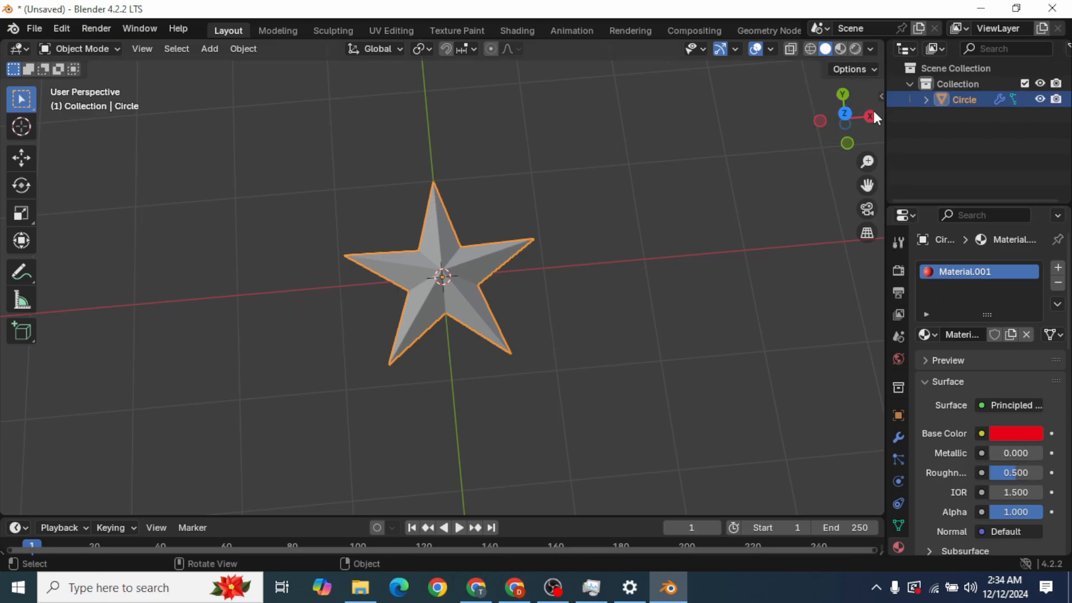
left_click(839, 48)
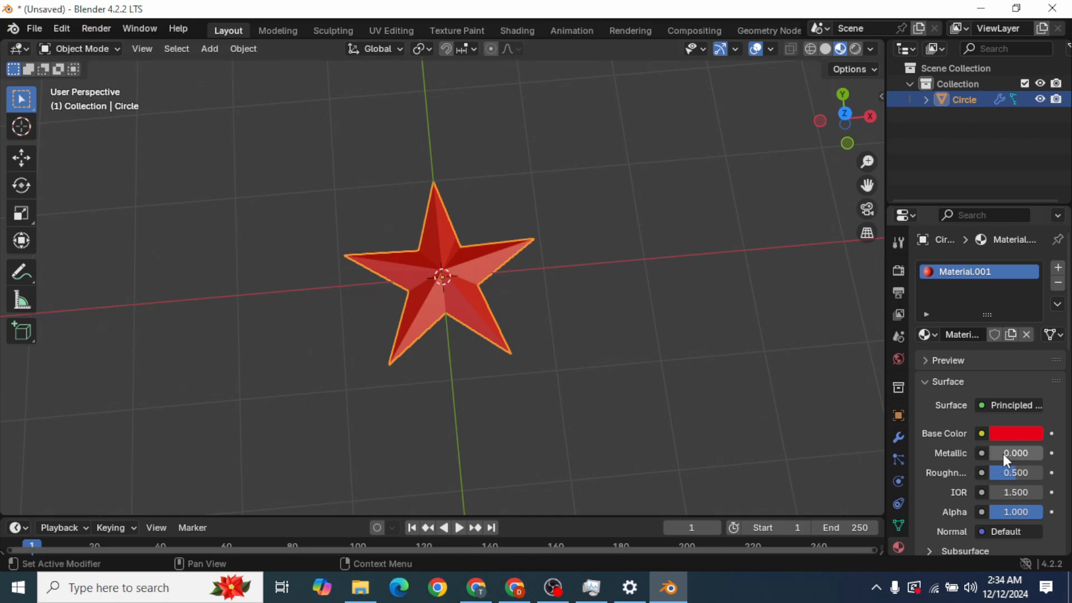
Step: Set the red material's Metallic to 1.000 and its Roughness to 0.1
left_click_drag(1003, 454, 1035, 453)
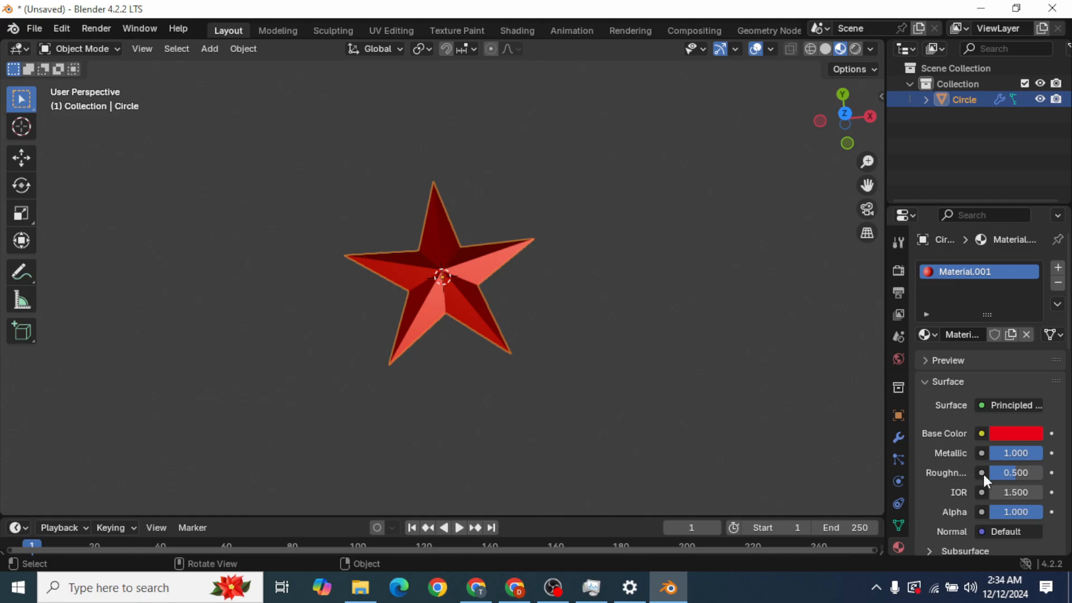
mouse_move(1009, 473)
left_mouse_down()
mouse_move(995, 473)
mouse_move(987, 557)
mouse_move(1016, 474)
left_mouse_up()
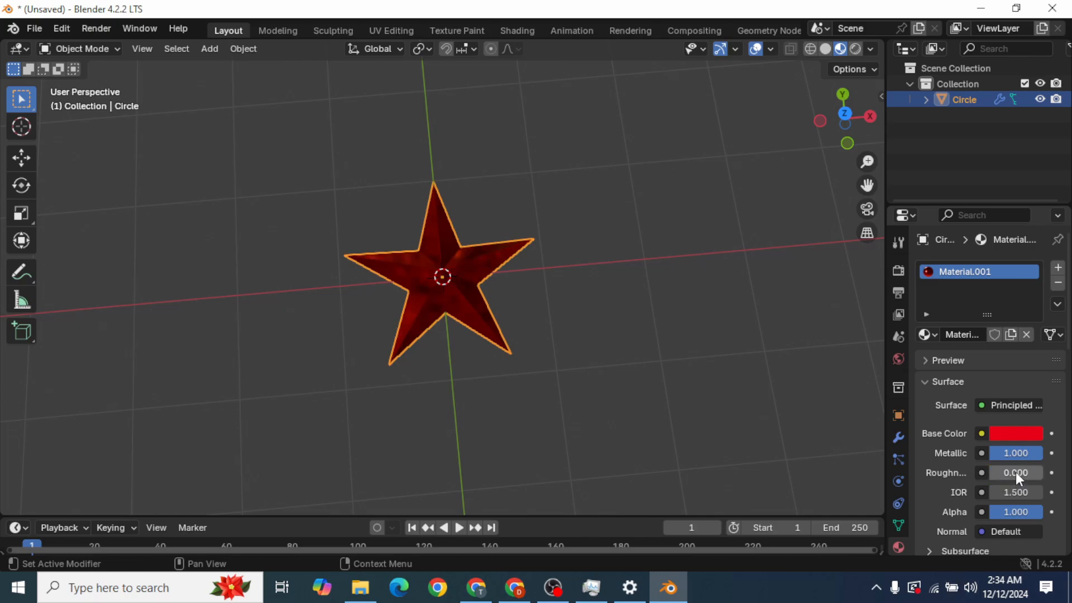
left_click(1016, 472)
type("0")
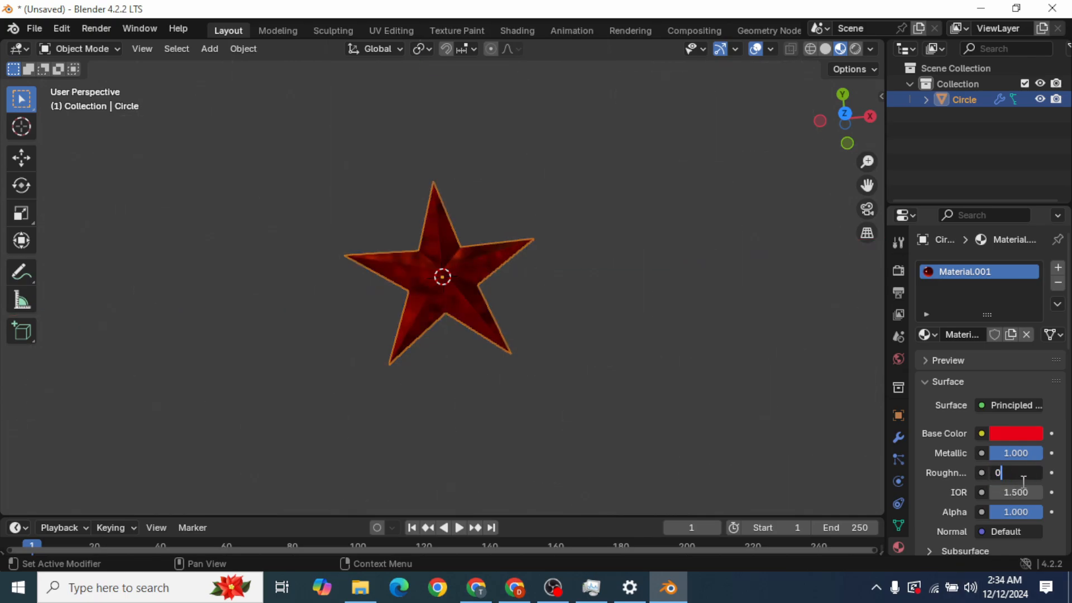
type(".1")
key("Return")
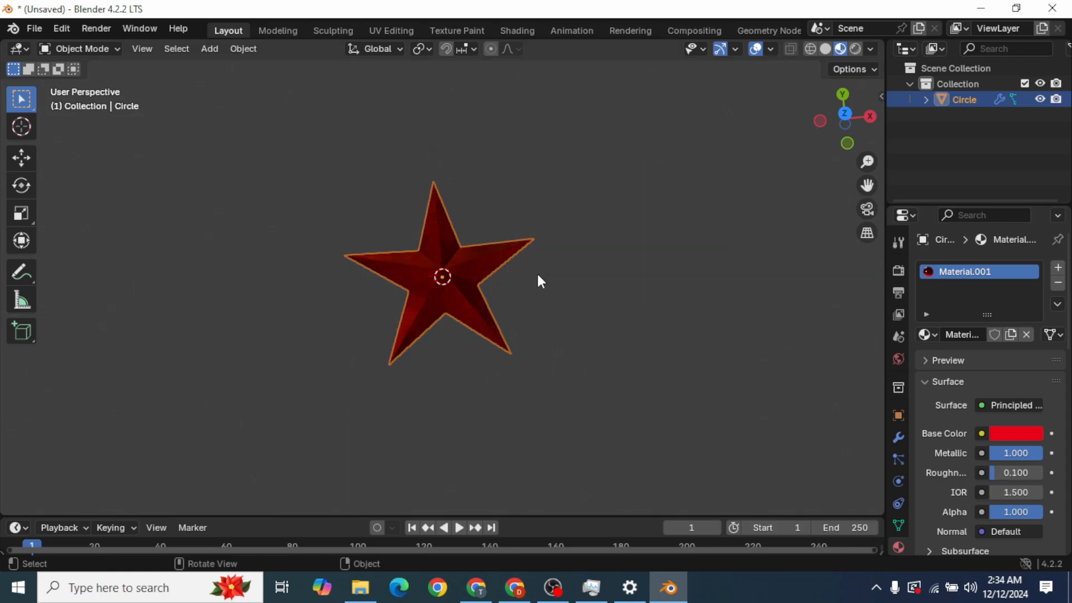
middle_click_drag(538, 280, 521, 224)
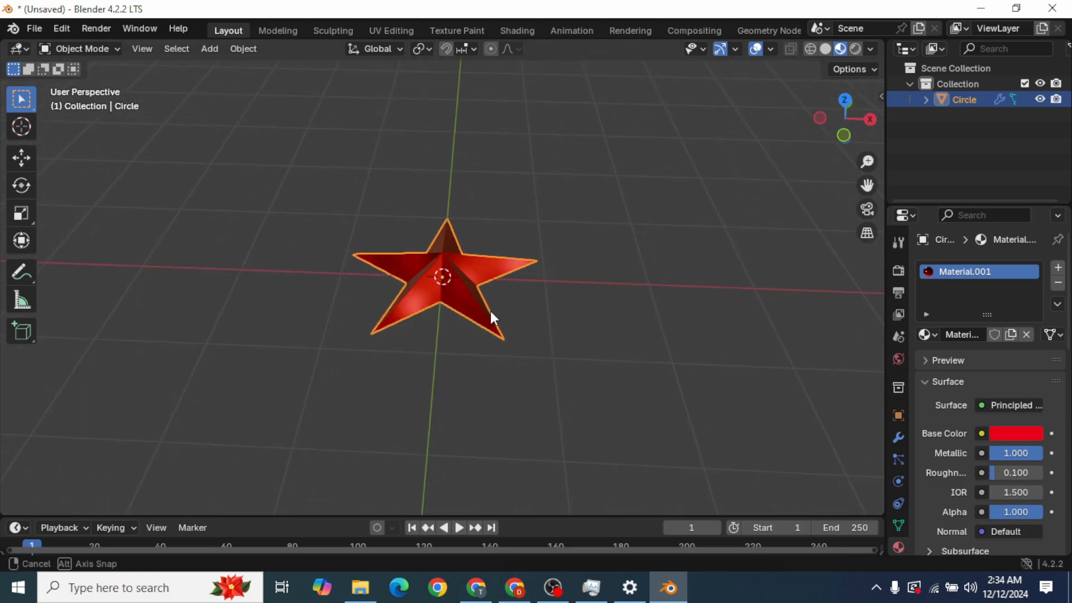
middle_click_drag(493, 317, 523, 279)
scroll(468, 253, "up", 3)
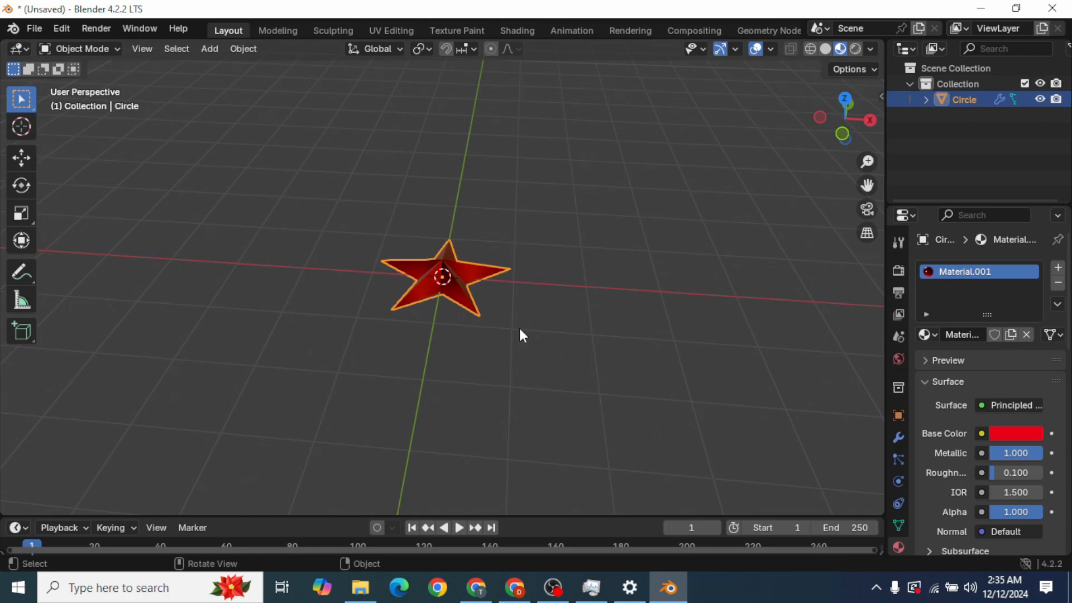
Step: Stand the star upright by rotating it 90° about X and raise it about 1 m along Z
key("r")
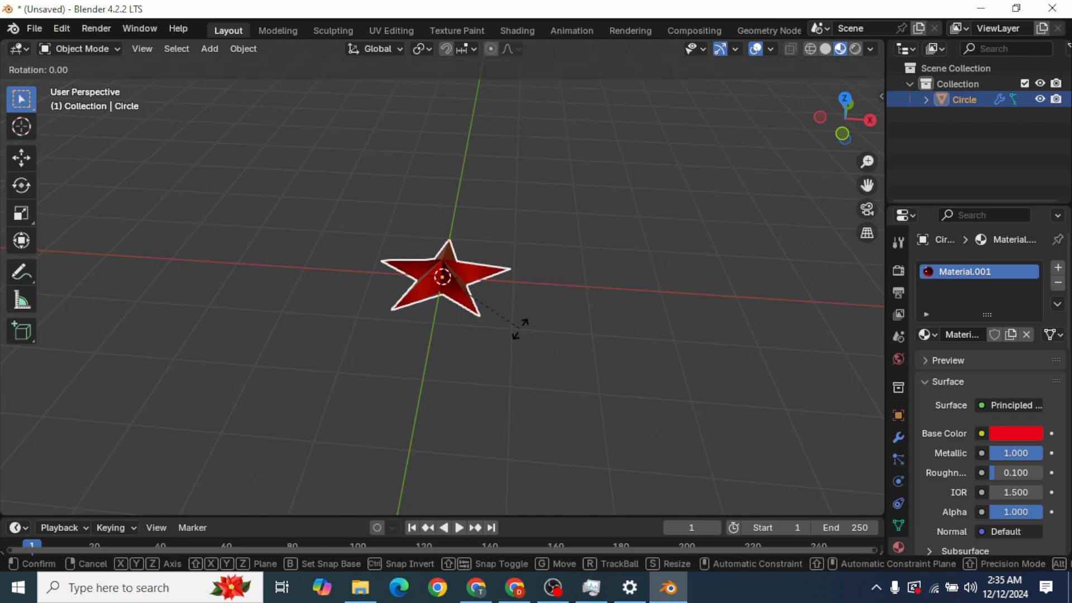
type("x90")
key("Return")
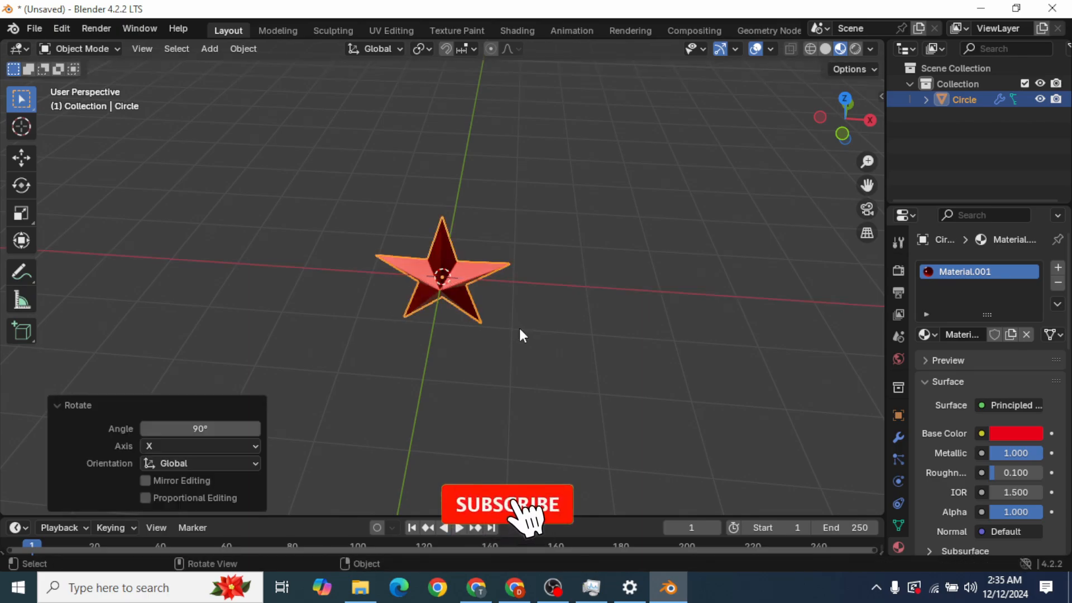
key("g")
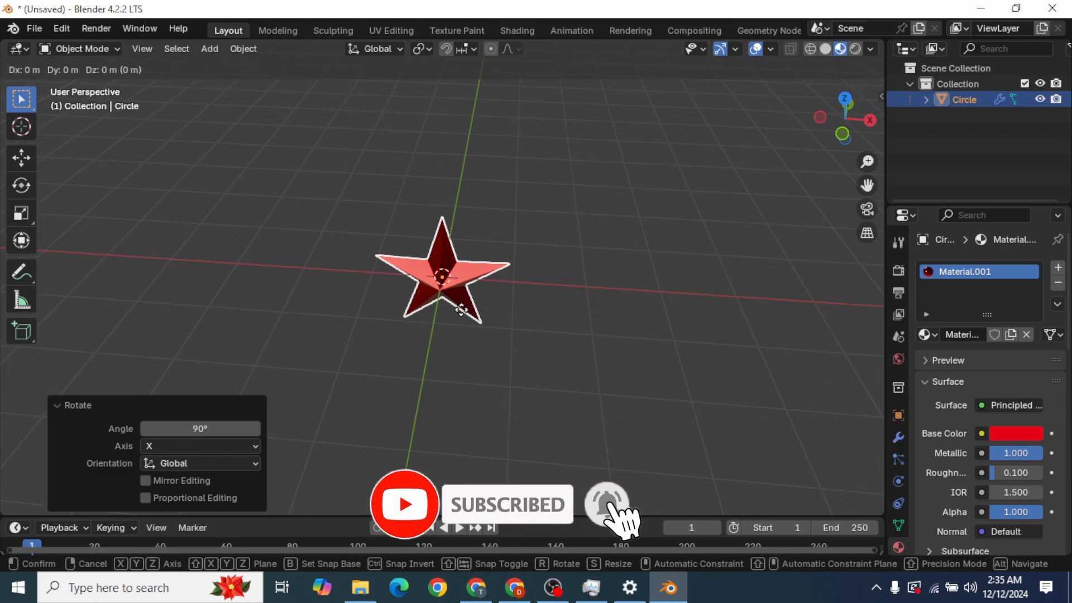
key("z")
left_click(471, 255)
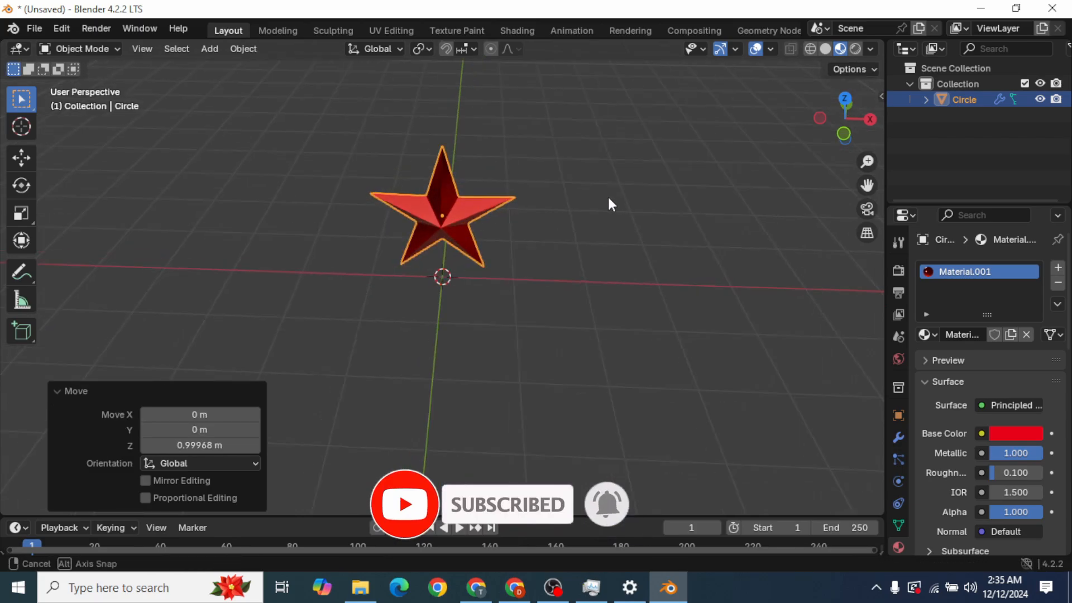
mouse_move(607, 204)
middle_mouse_down()
mouse_move(531, 193)
mouse_move(455, 203)
mouse_move(615, 220)
middle_mouse_up()
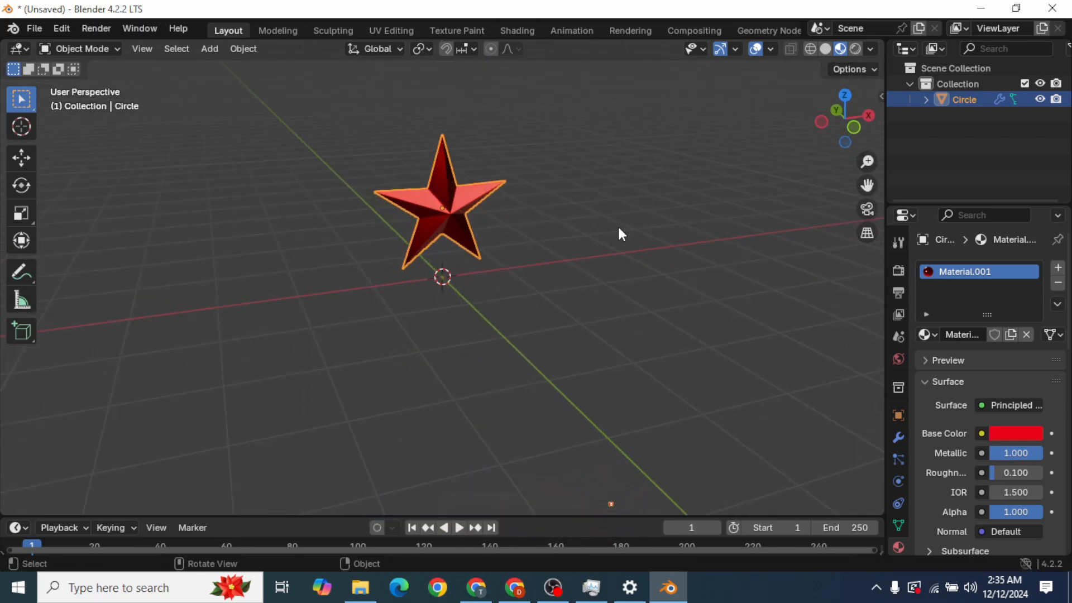
Step: Duplicate the red star twice, placing one copy about 2.3 m away on each side along X
key("shift+d")
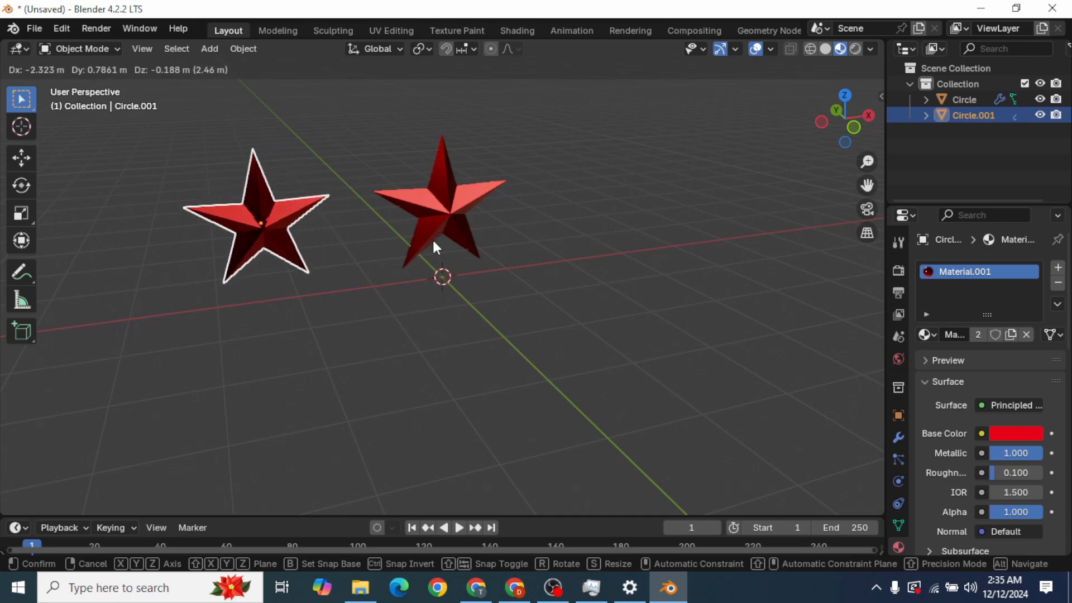
left_click(438, 244)
left_click(461, 209)
key("shift+d")
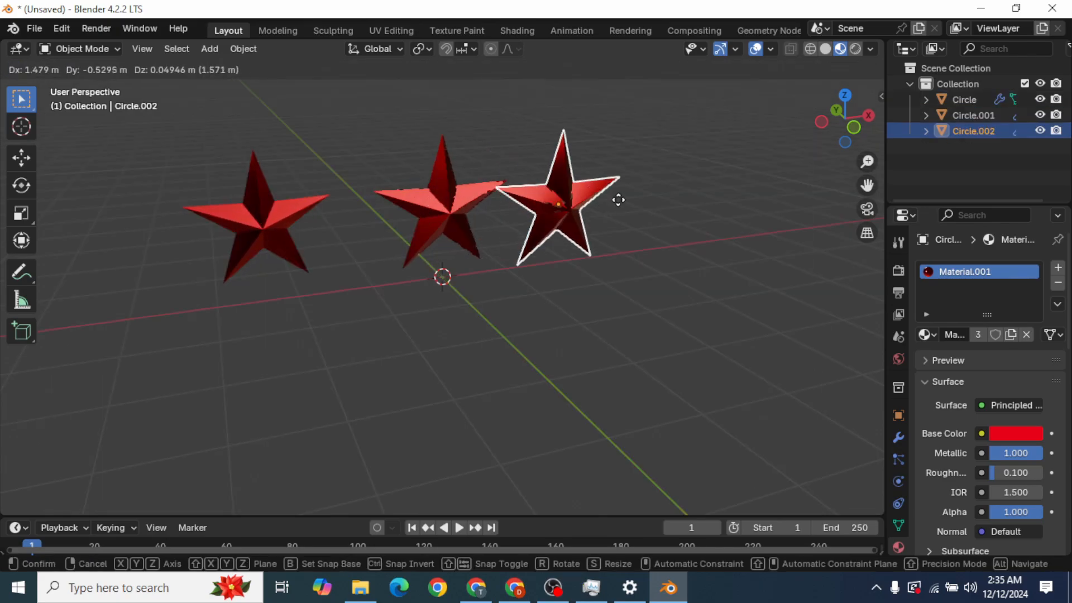
left_click(658, 189)
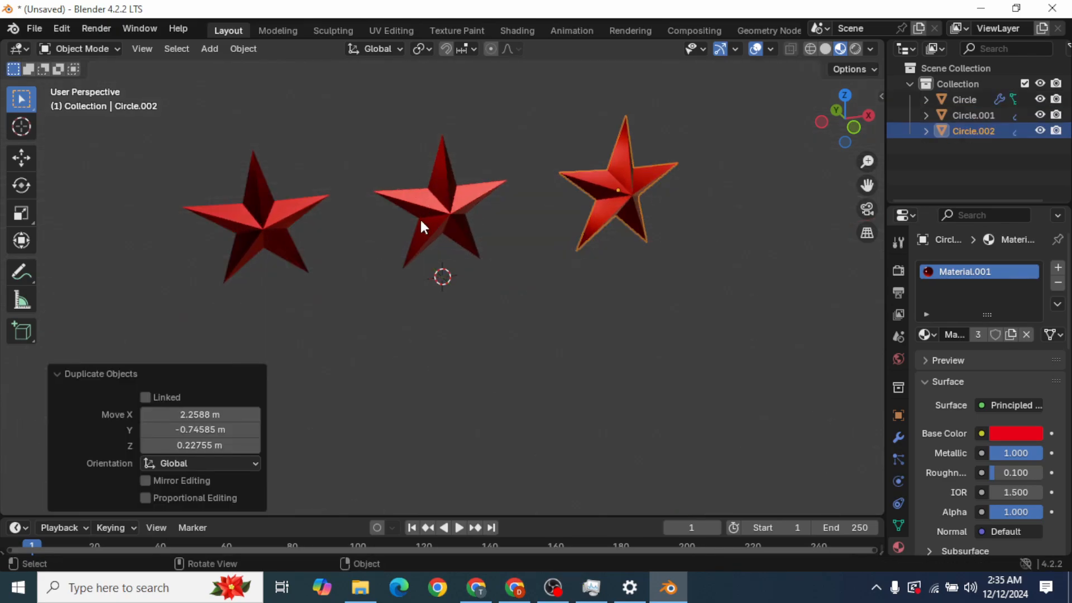
Step: Remove the red material from the star copy on the negative X side and give it a new material with a green base color
left_click(283, 226)
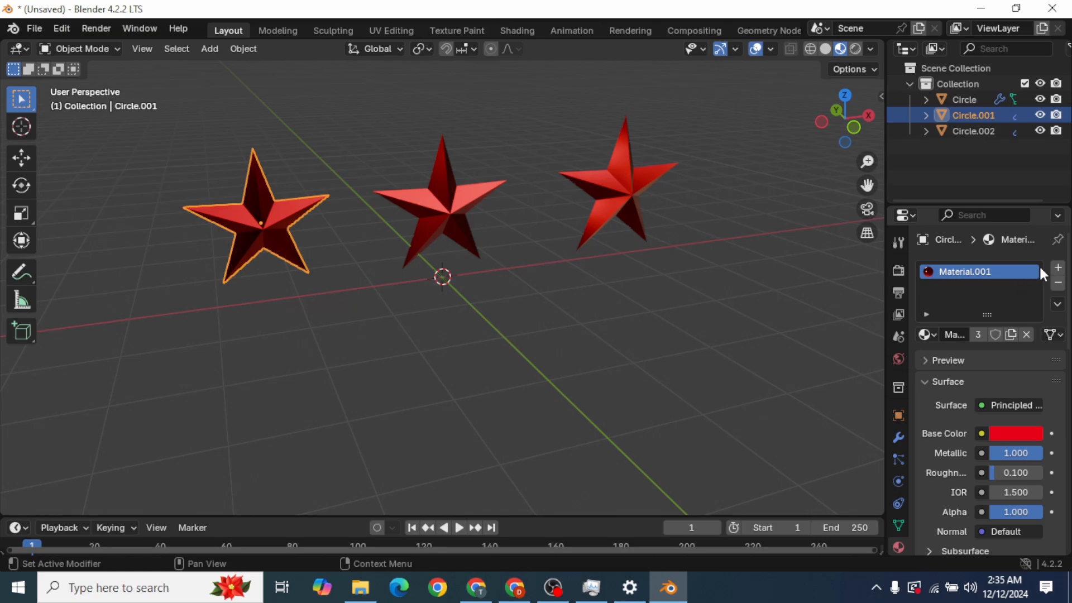
left_click(1057, 282)
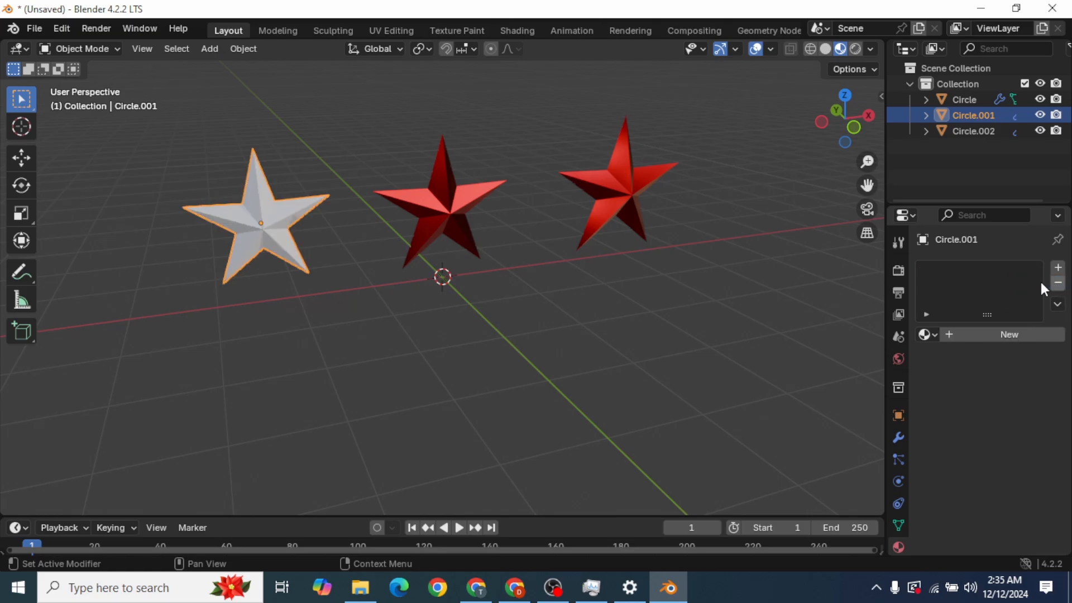
left_click(1011, 334)
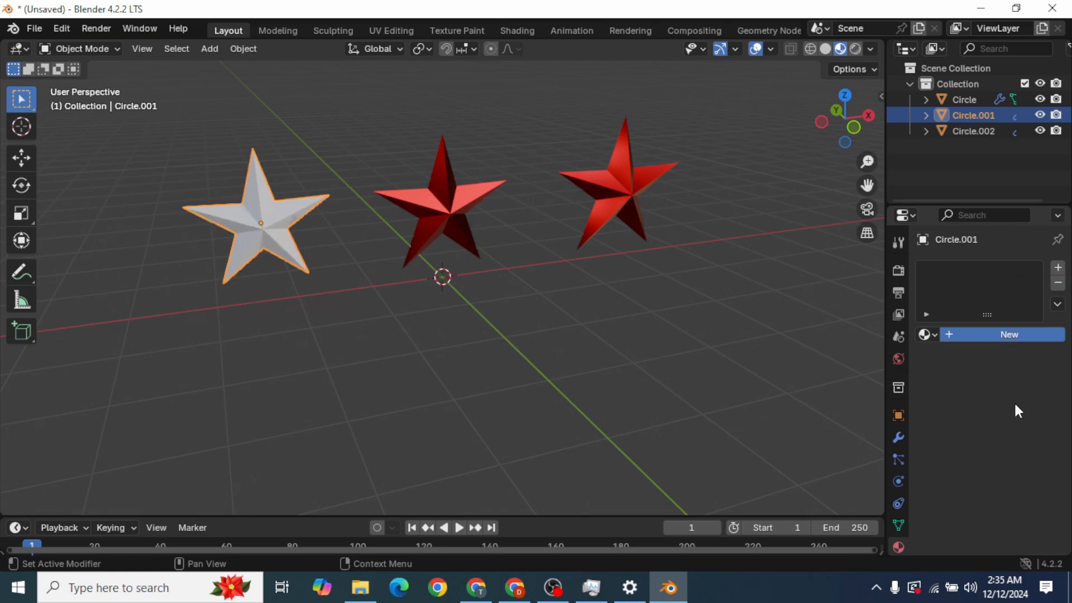
left_click(1019, 438)
left_click_drag(985, 311, 889, 219)
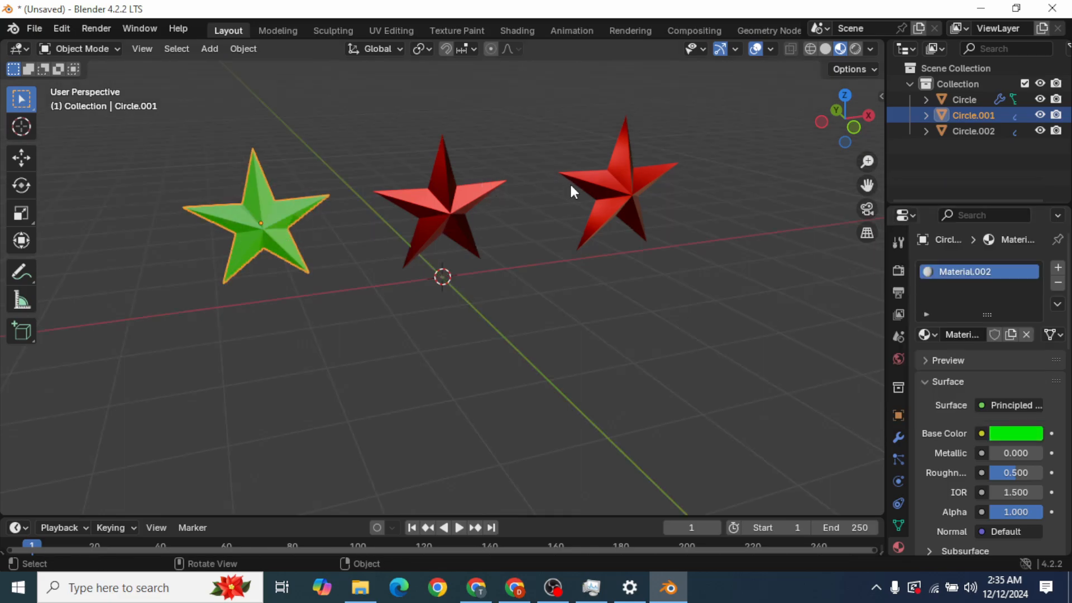
Step: Try a blue base color on the shared red material of the star copy on the positive X side and undo the change
left_click(614, 170)
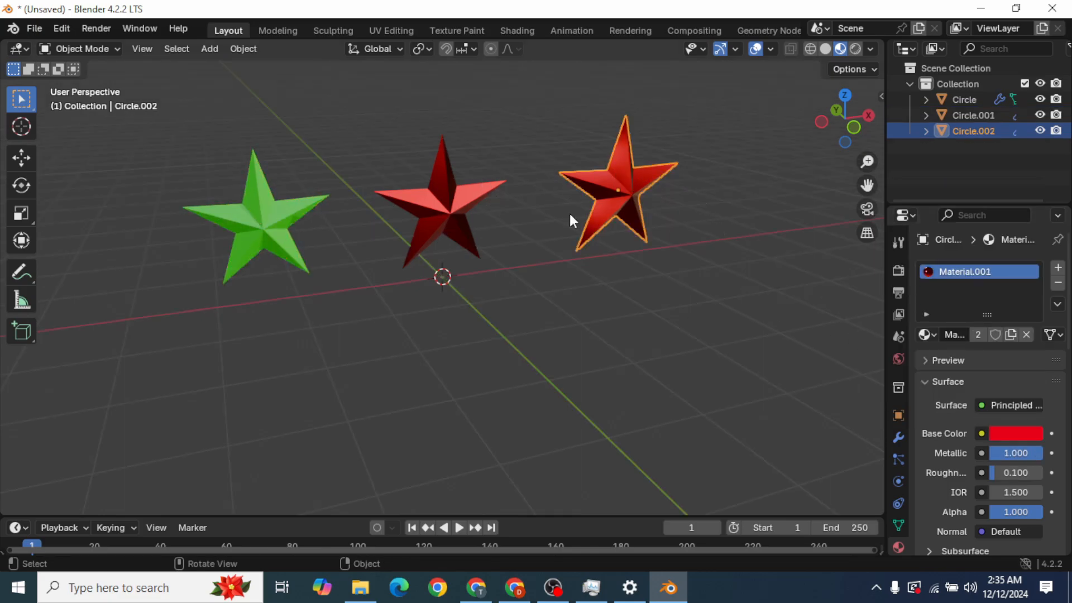
left_click(1015, 430)
left_click_drag(984, 252, 1004, 216)
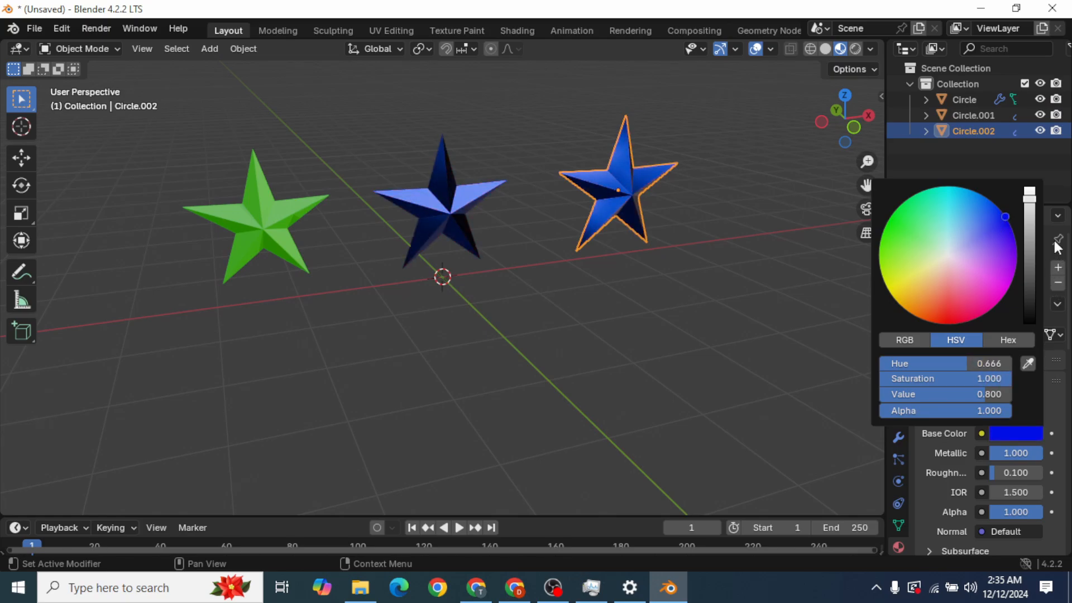
left_click(784, 338)
key("ctrl+z")
key("ctrl+z")
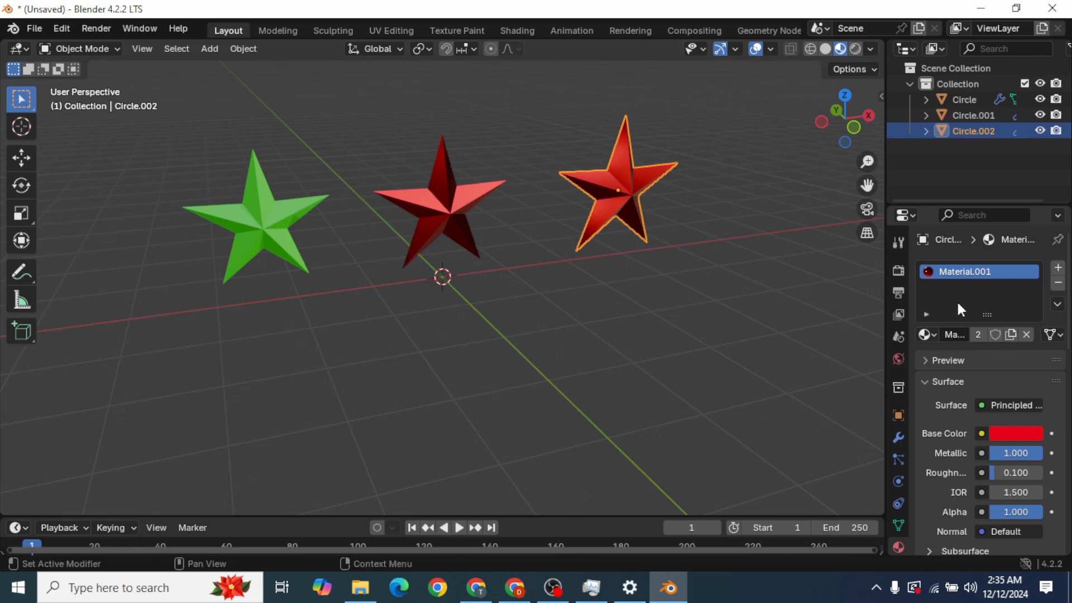
Step: Replace the material of the star copy on the positive X side with a new one whose base color is blue, hue 0.657
left_click(1057, 283)
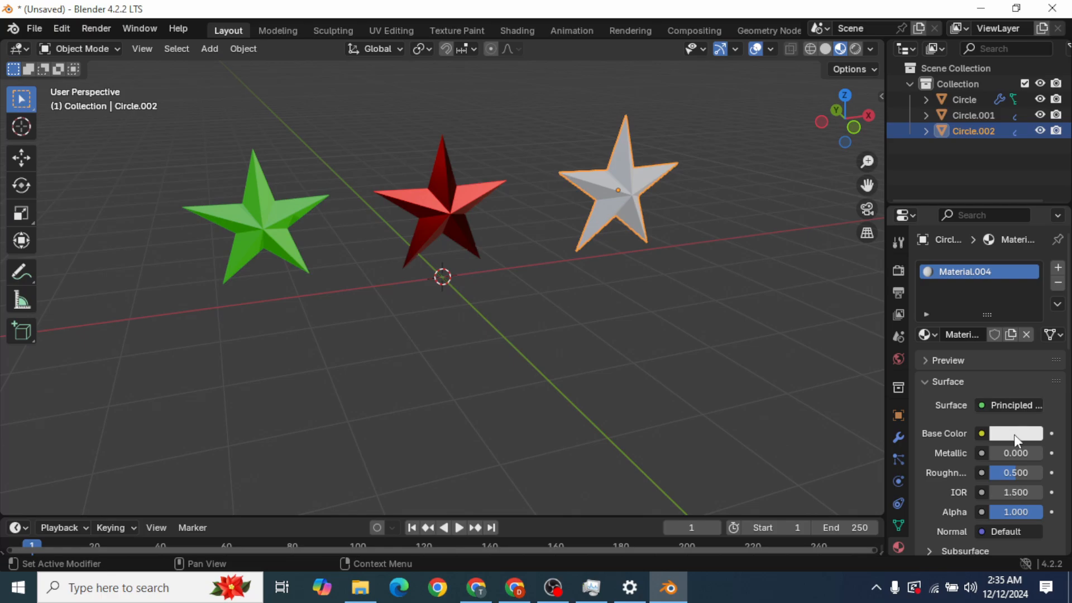
left_click(1013, 435)
left_click_drag(970, 258, 996, 206)
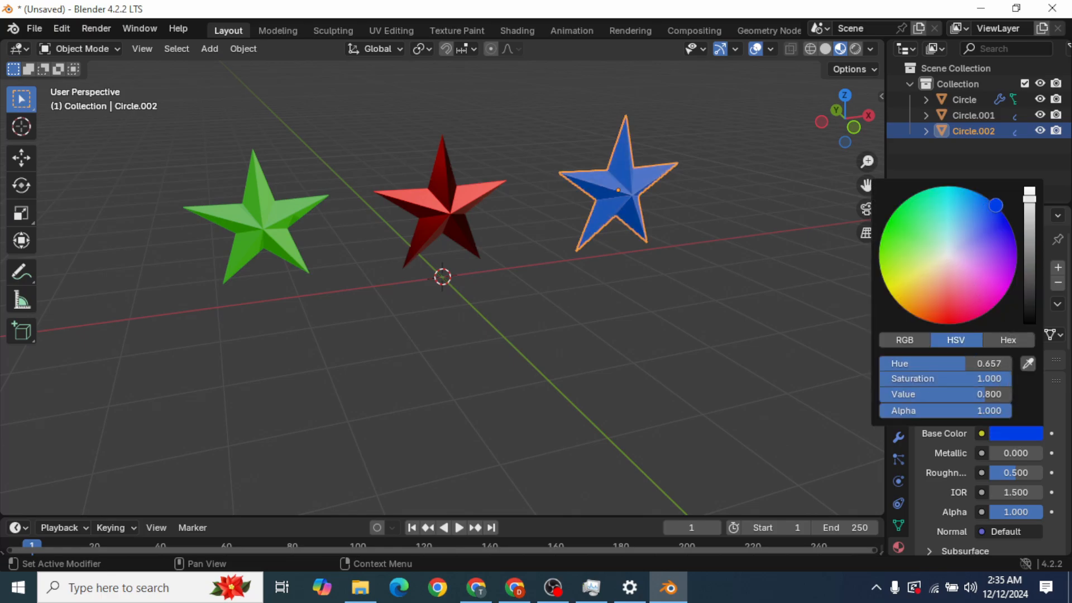
left_click(716, 258)
middle_click_drag(716, 258, 479, 273)
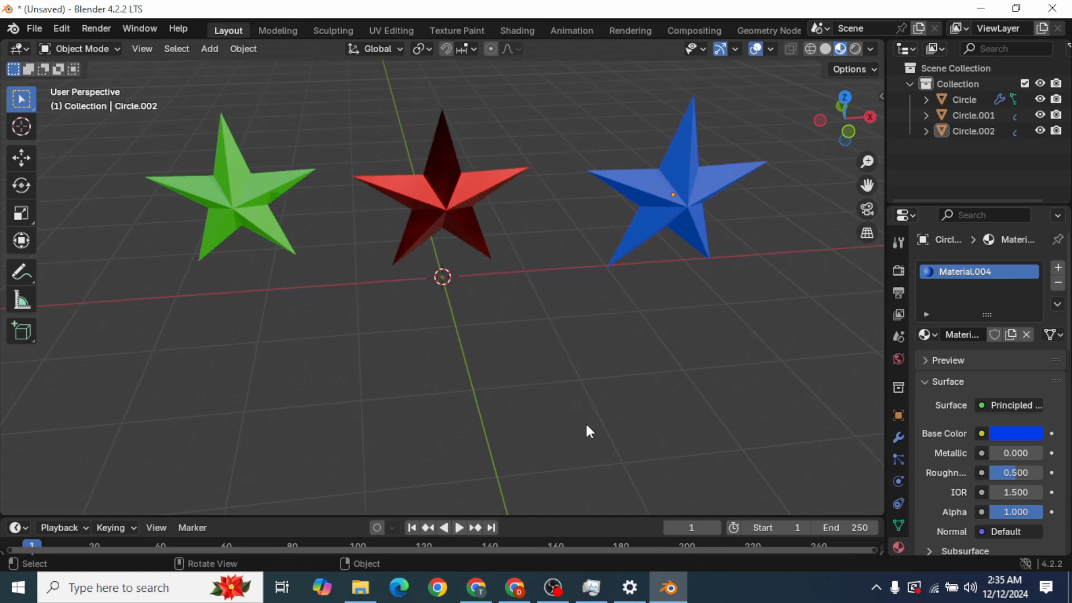